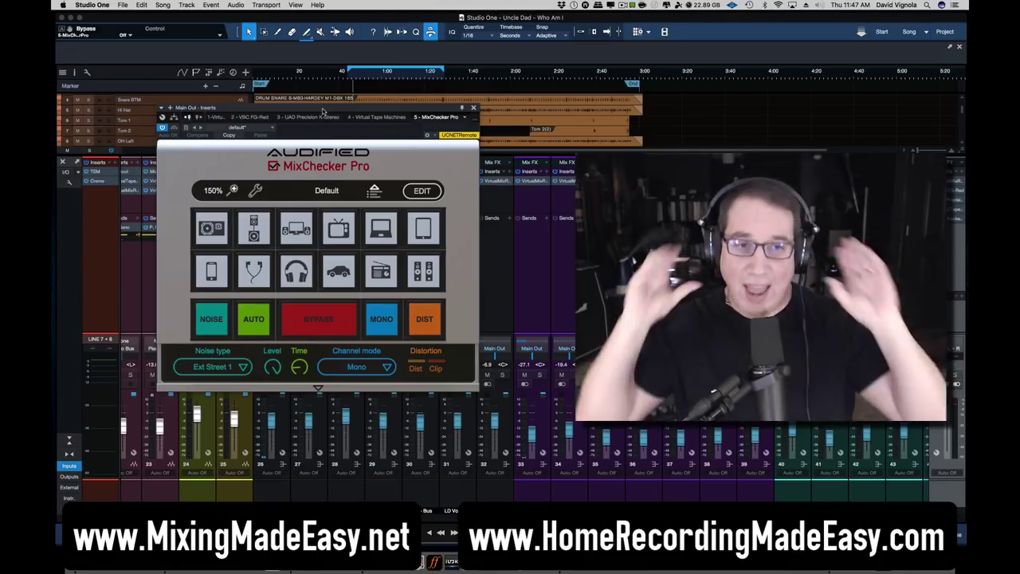
drag(323, 111, 333, 108)
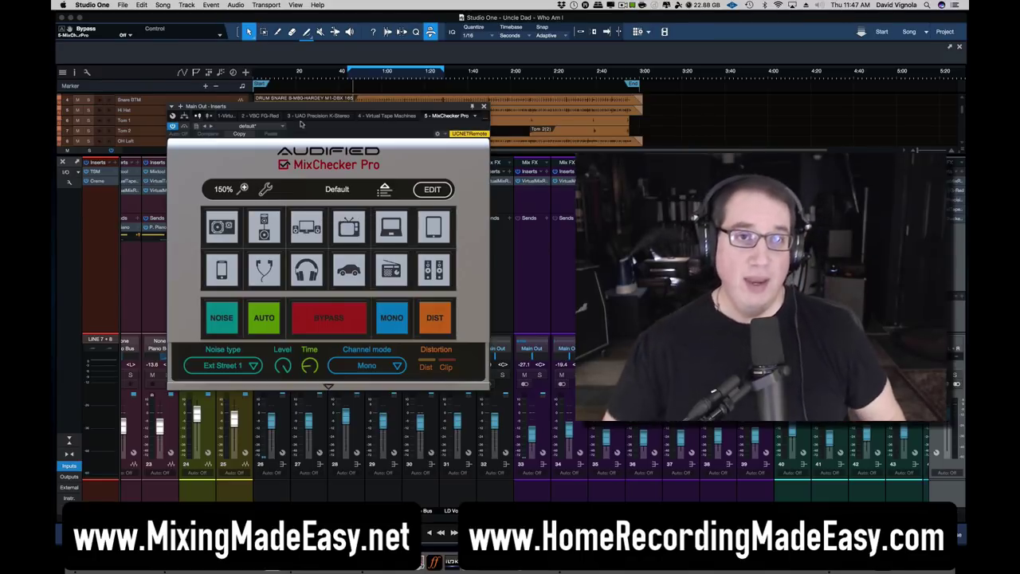
drag(304, 108, 307, 106)
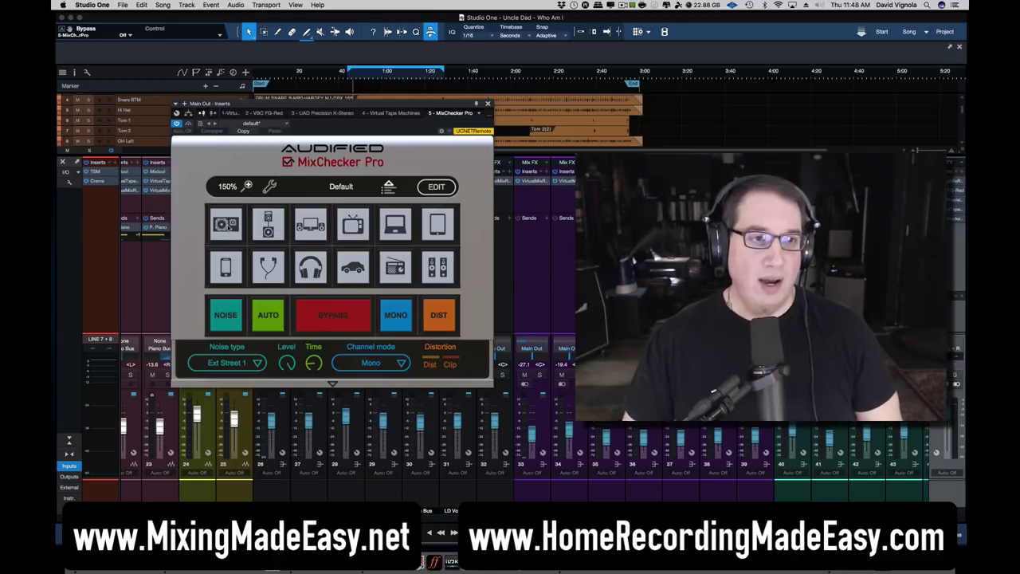
click(229, 229)
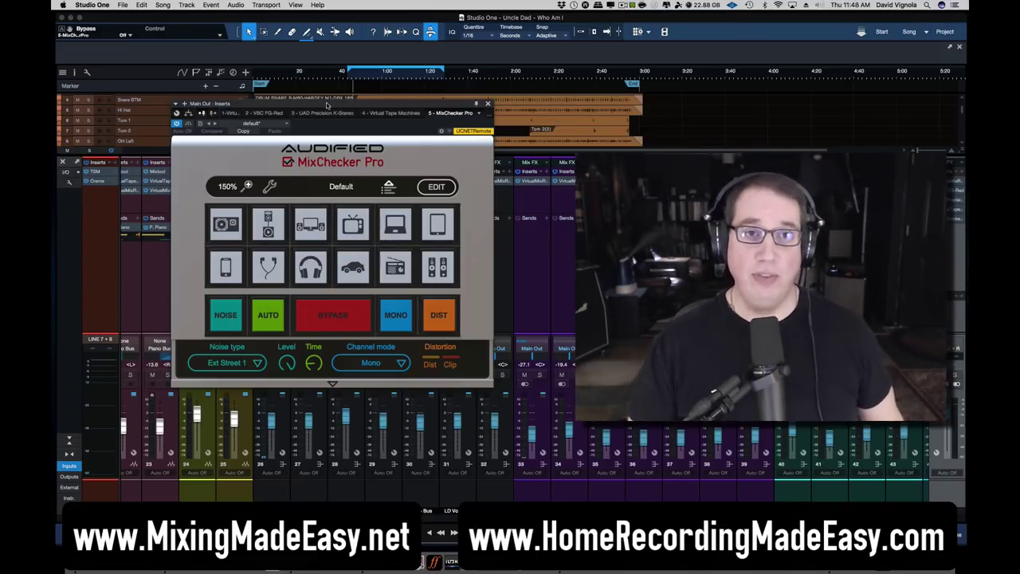
drag(327, 105, 328, 104)
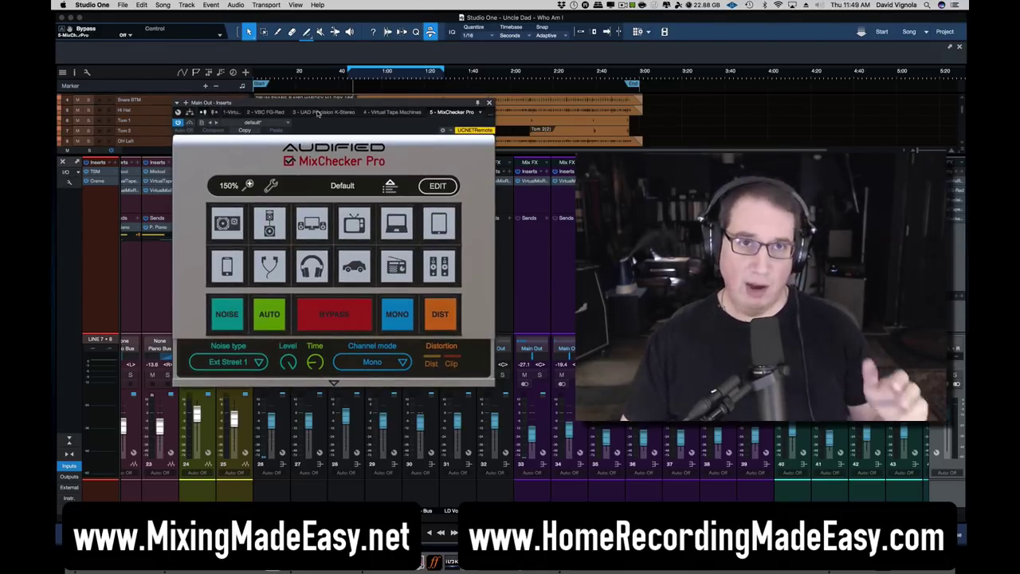
drag(314, 107, 312, 107)
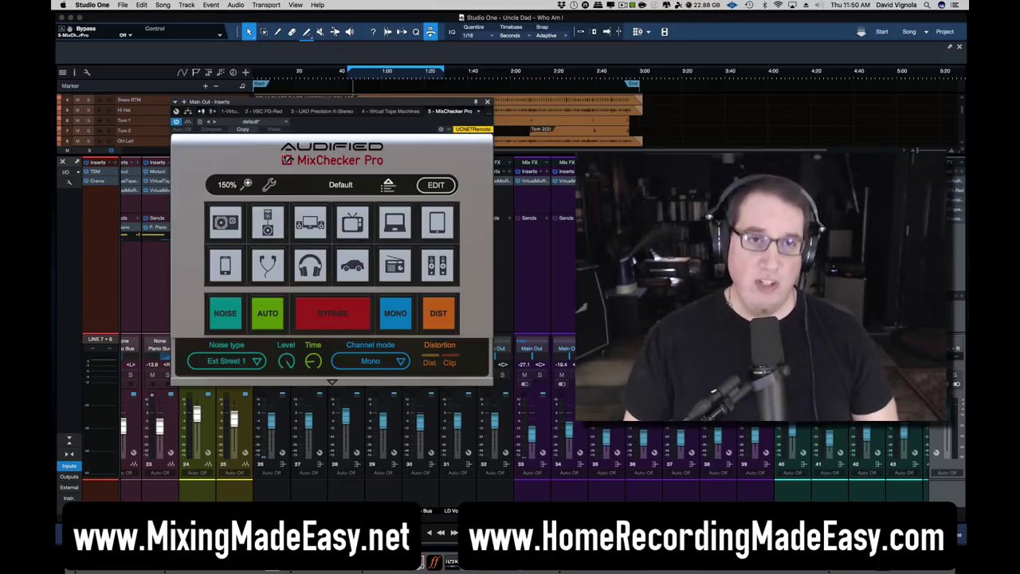
drag(294, 105, 294, 104)
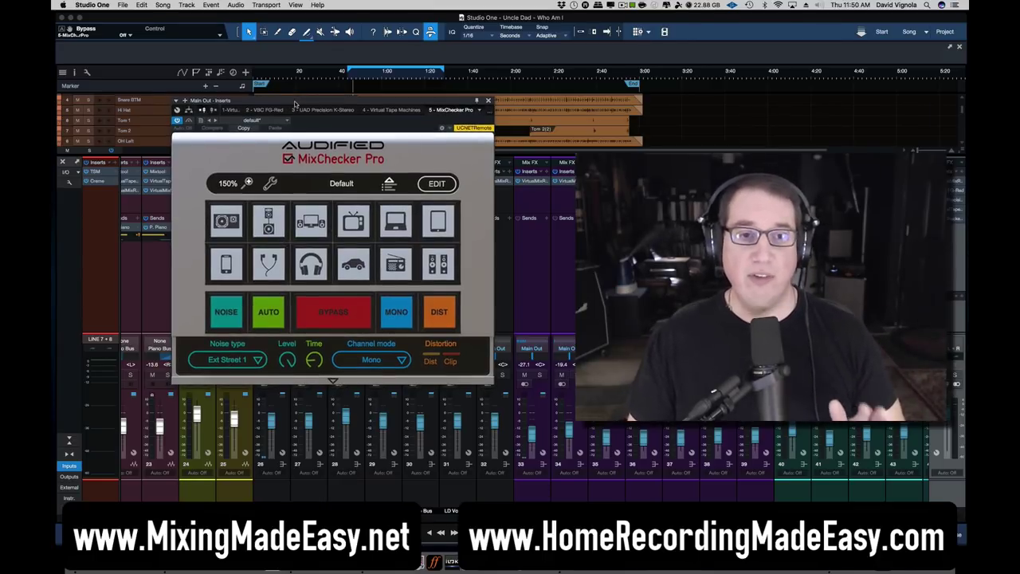
- Try the MixChecker Pro interface at 75% and 200% size, repositioning its window to fit
click(248, 183)
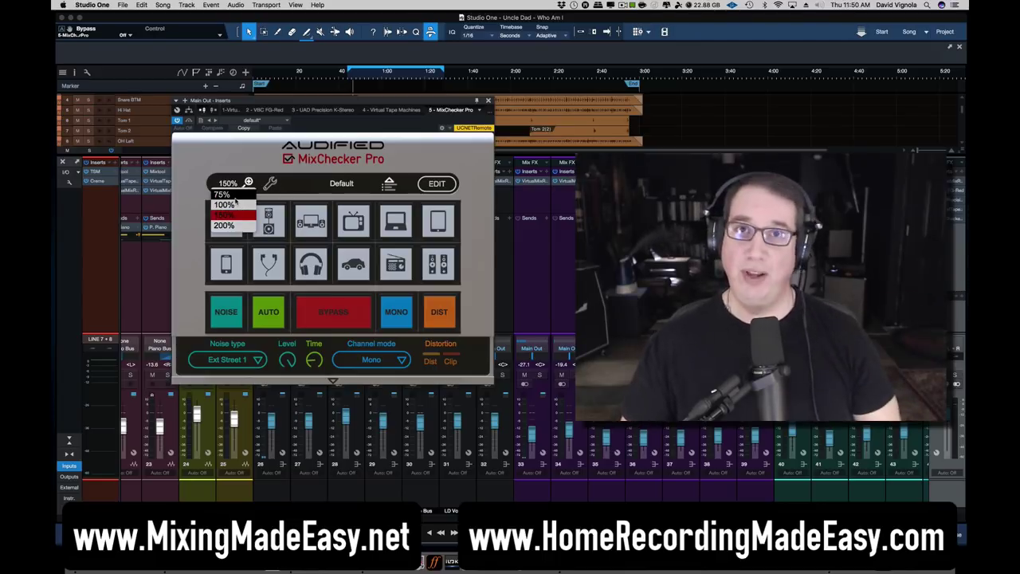
click(236, 195)
drag(254, 103, 299, 138)
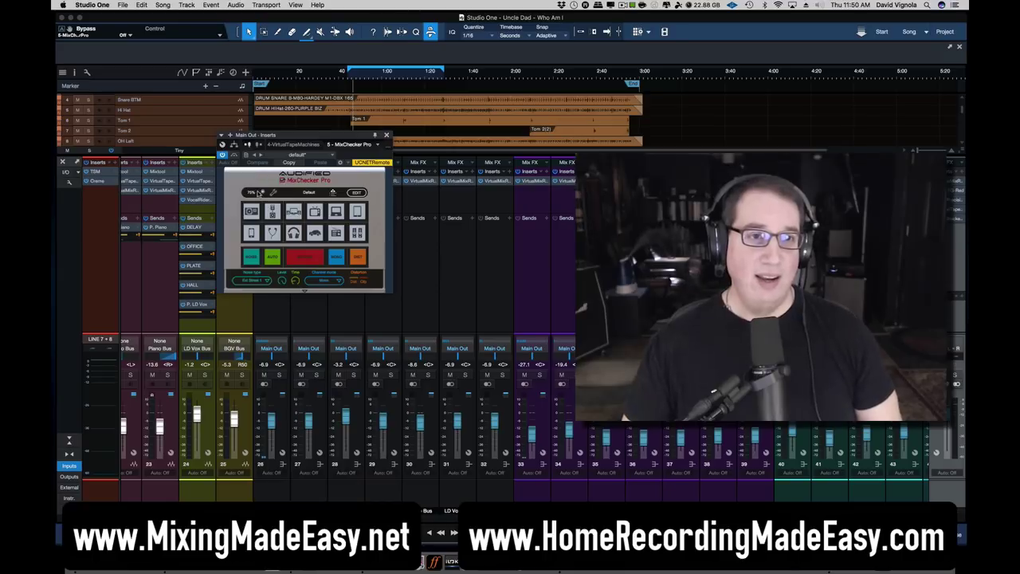
click(261, 193)
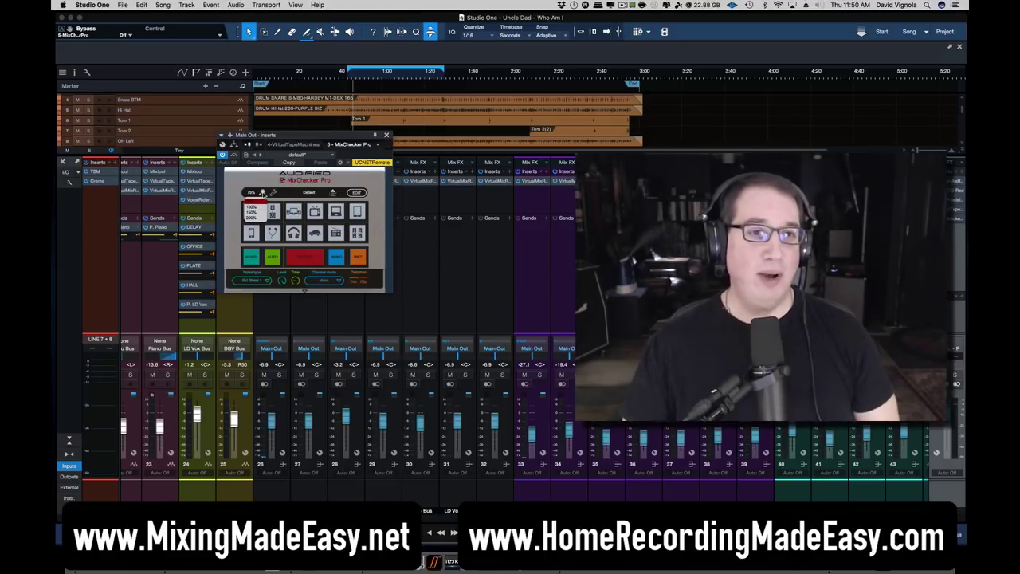
click(252, 216)
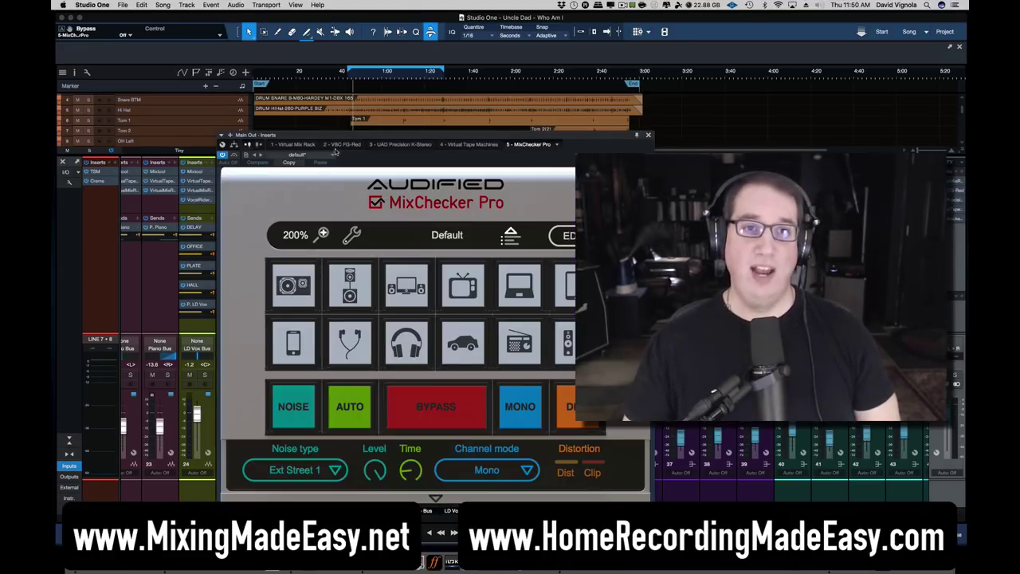
drag(326, 135, 247, 64)
- Return the plug-in interface to 150% size and move its window over the mixer's insert area
click(243, 161)
click(215, 199)
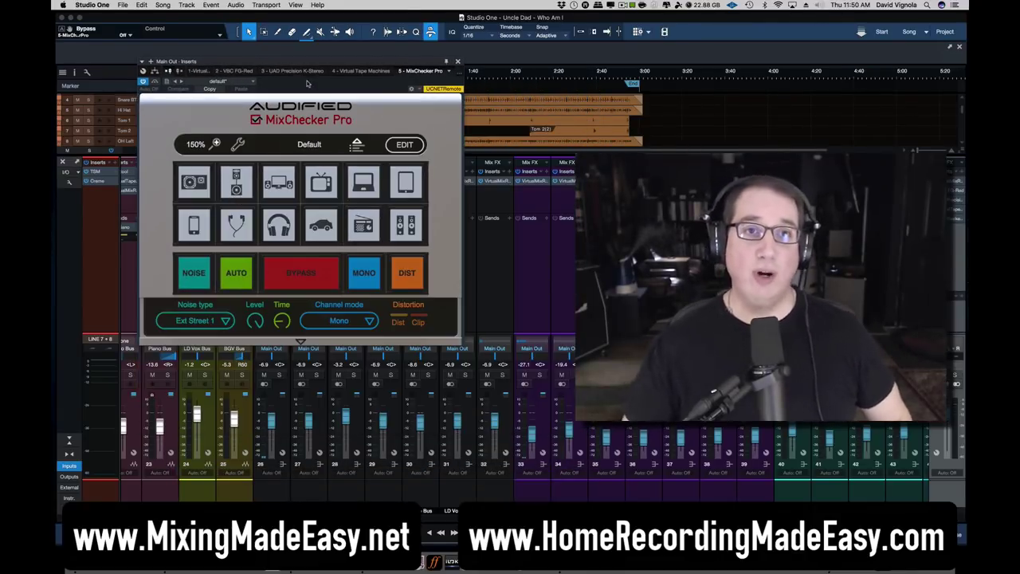
drag(312, 66, 343, 105)
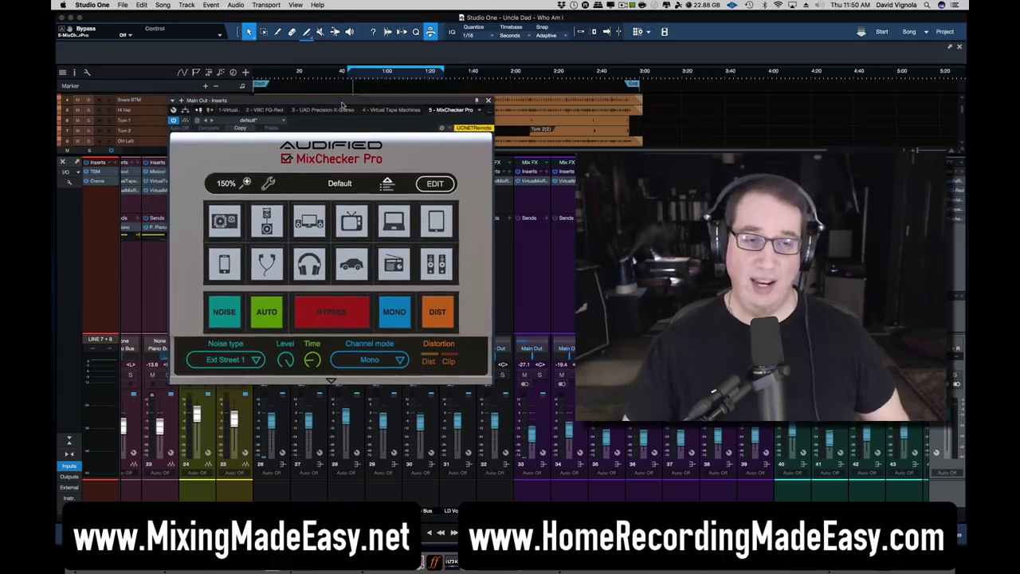
- Look over the plug-in's utility options, such as calibration, updates and remote control
click(269, 184)
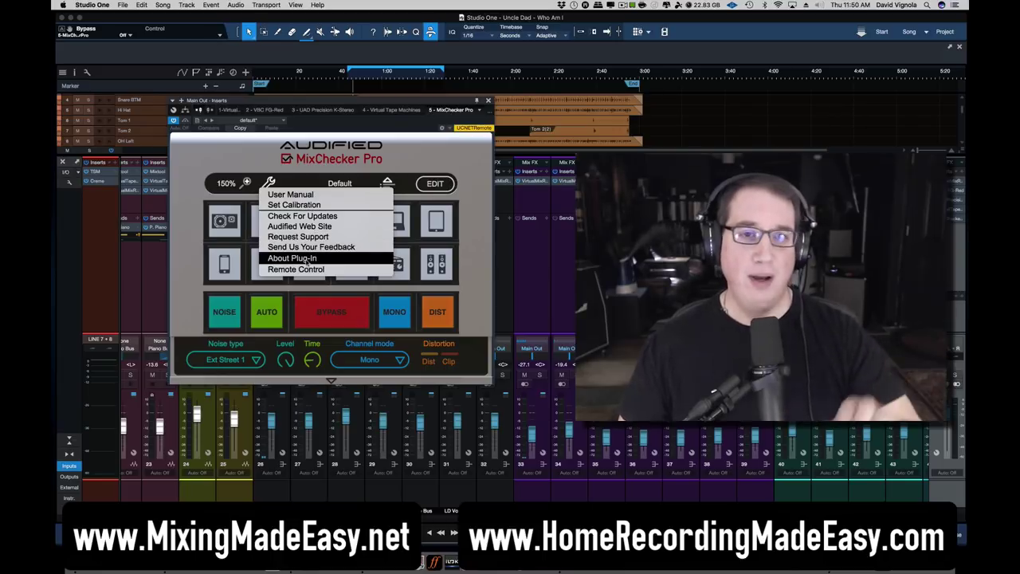
click(333, 104)
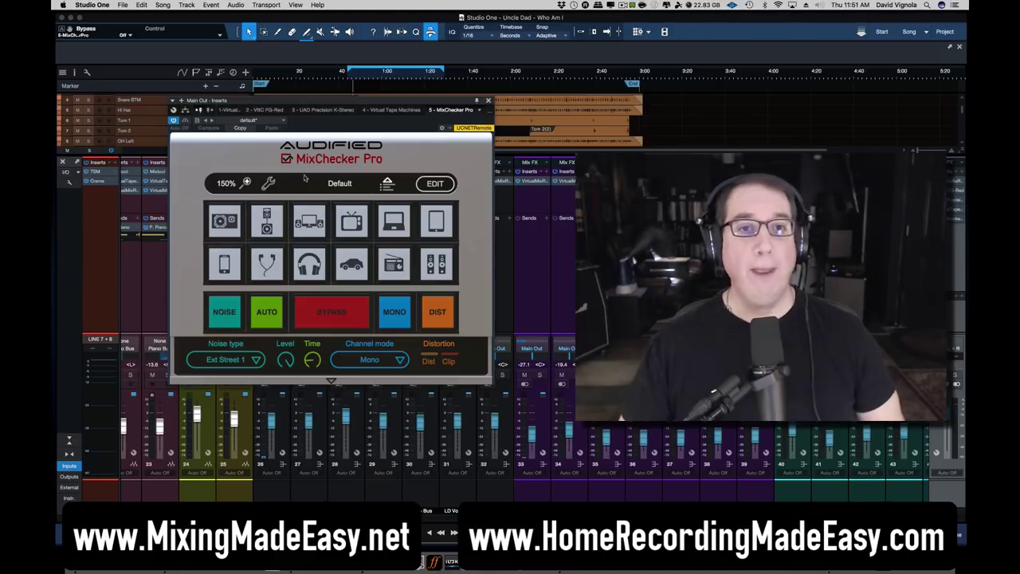
- Try the Default Mastering and Home Devices sets of playback device simulations
click(339, 184)
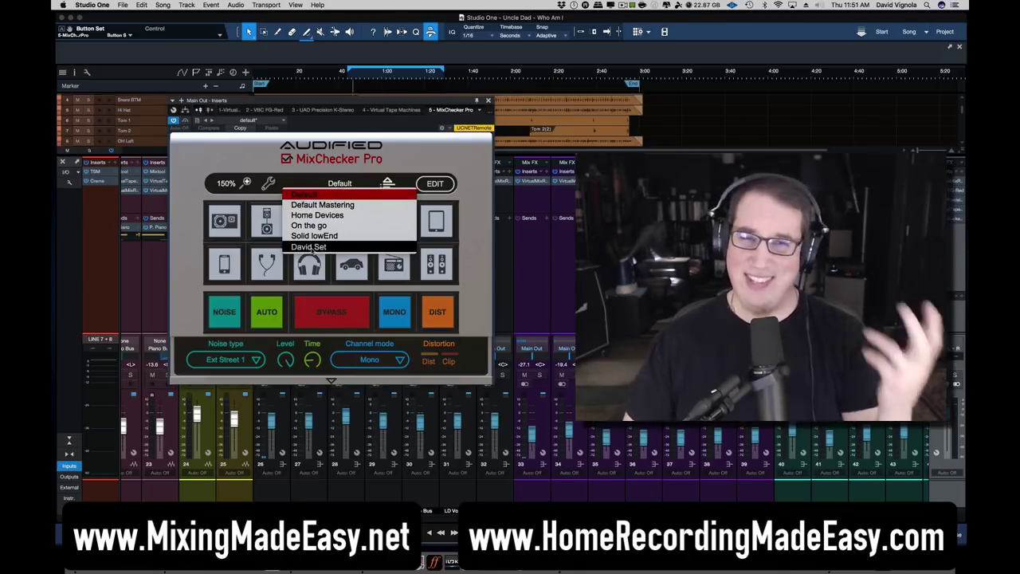
click(315, 205)
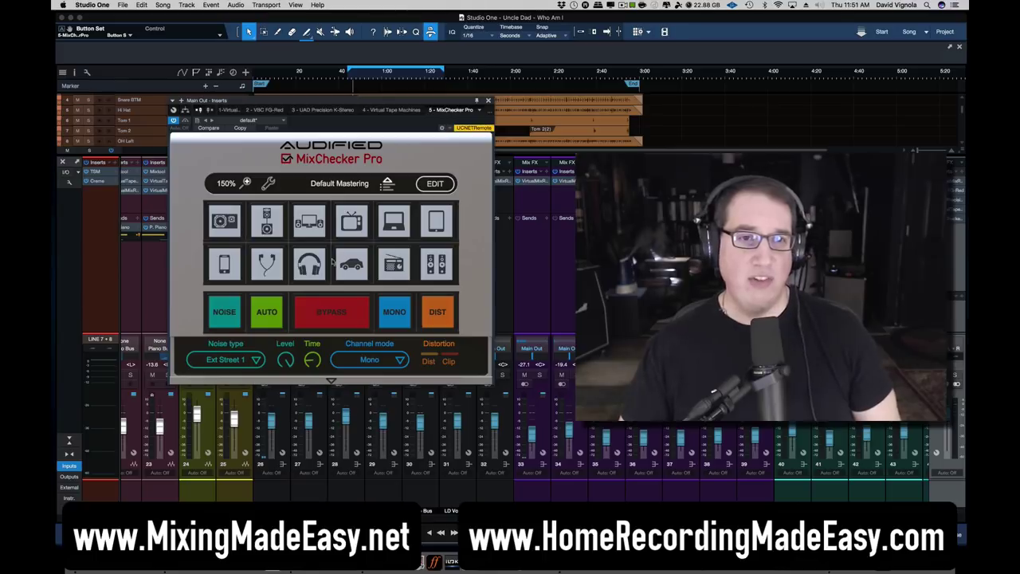
click(343, 188)
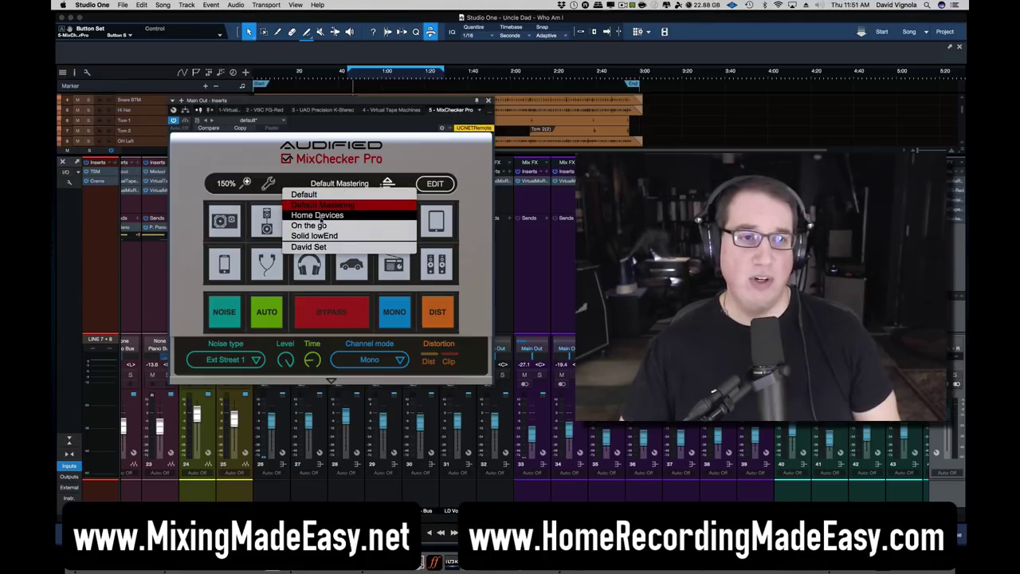
click(321, 220)
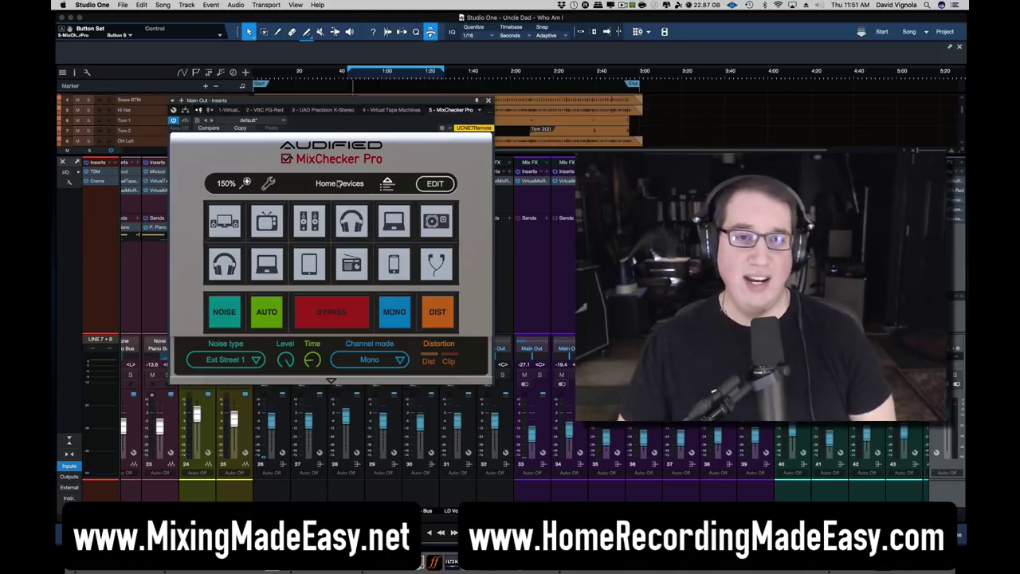
- Try the On the go and Solid lowEnd device sets
click(324, 185)
click(322, 225)
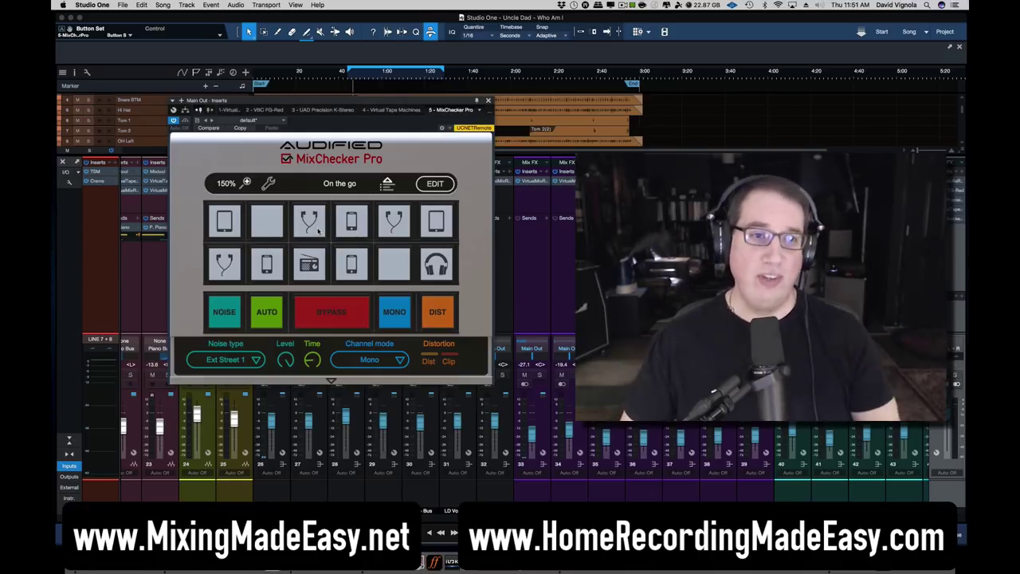
click(343, 183)
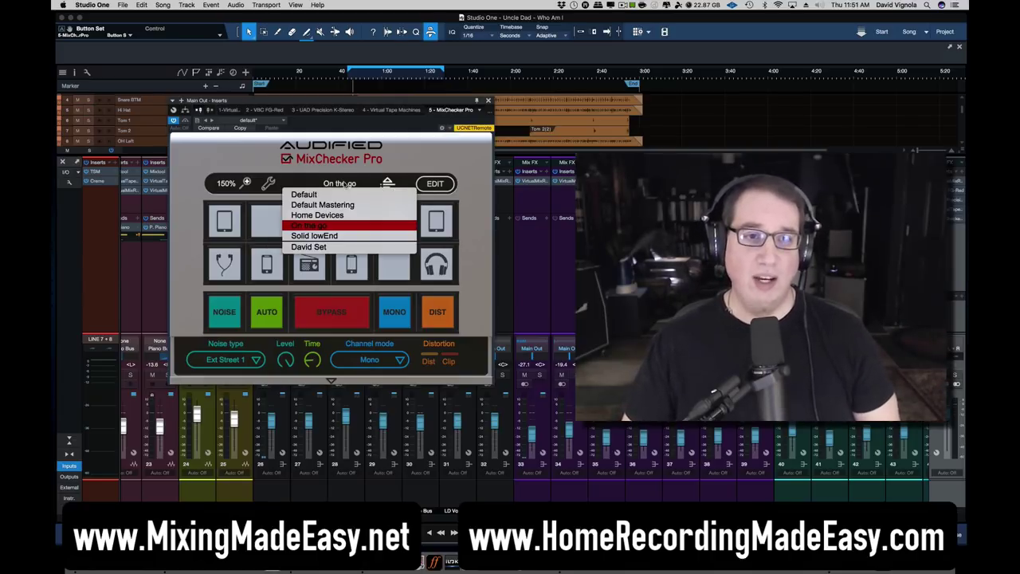
click(324, 236)
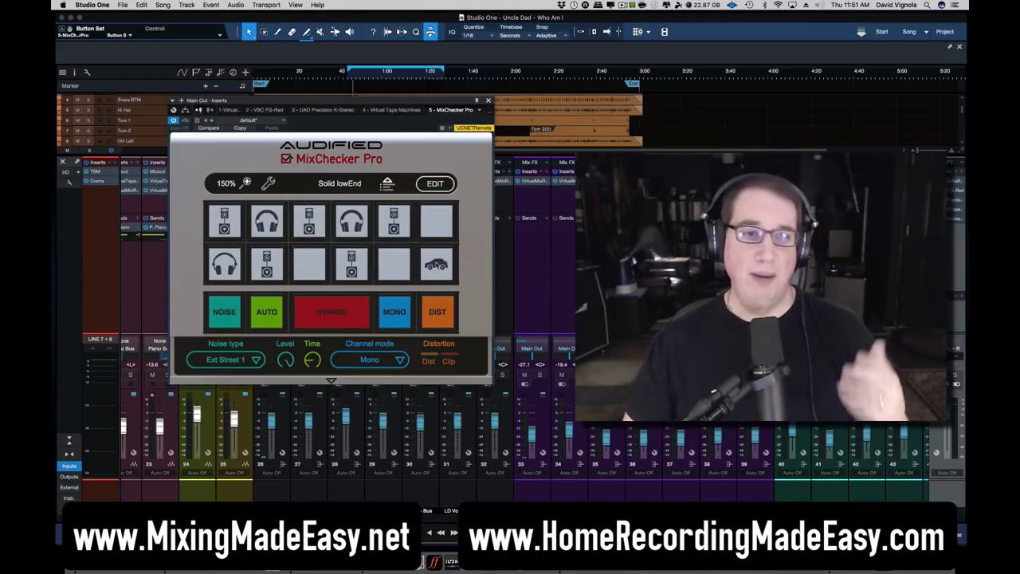
- Switch back to the Default device set and look over the available sets once more
click(355, 185)
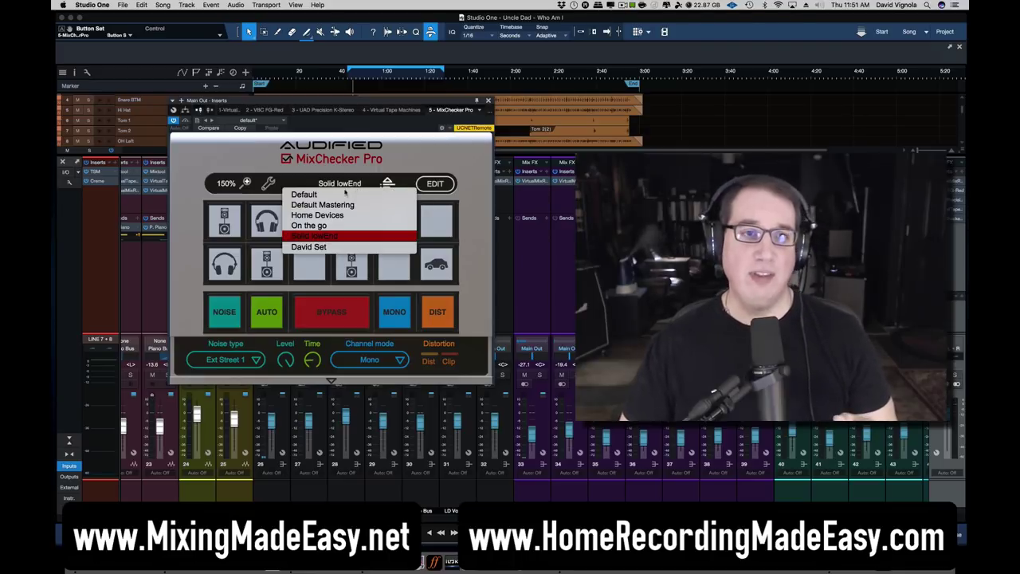
click(344, 192)
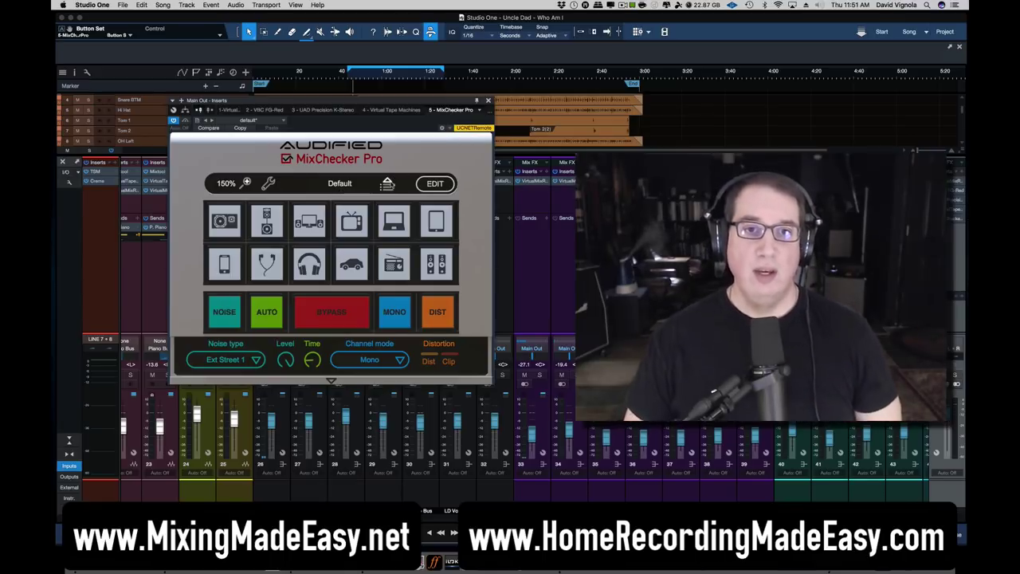
click(339, 183)
click(372, 162)
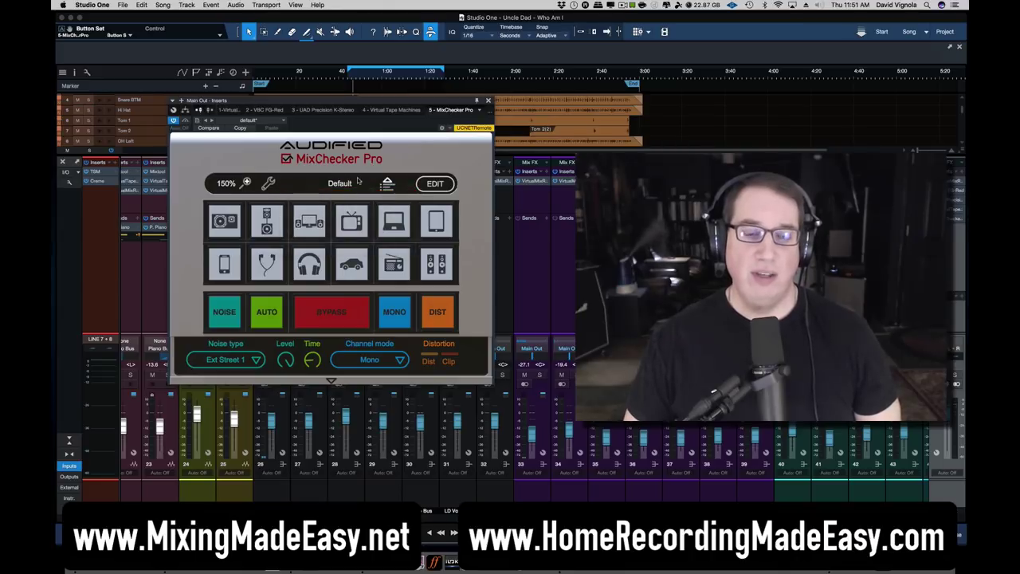
click(388, 182)
click(414, 159)
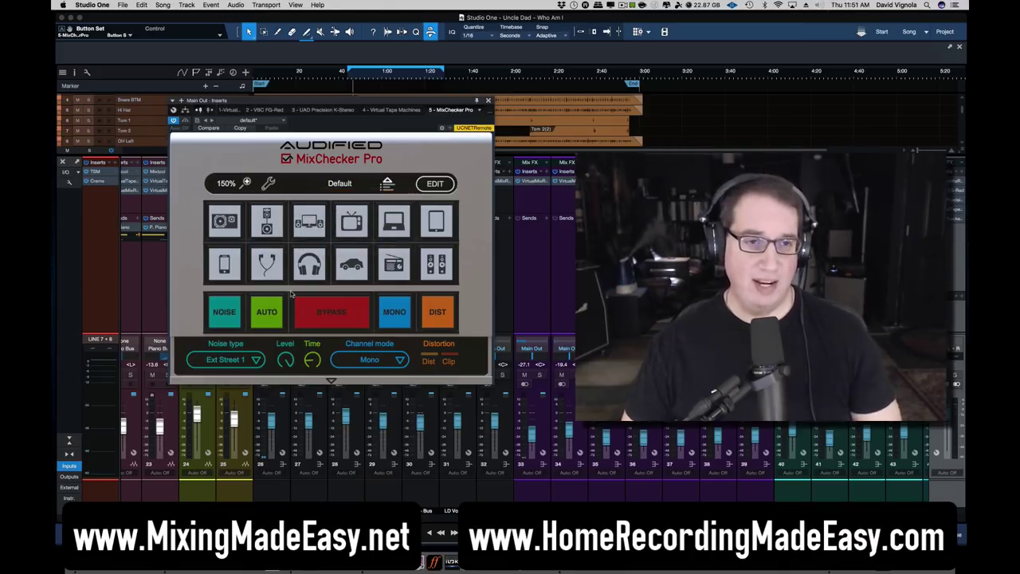
- Audition the background noise briefly, switch it off, and look through the available noise types
click(224, 313)
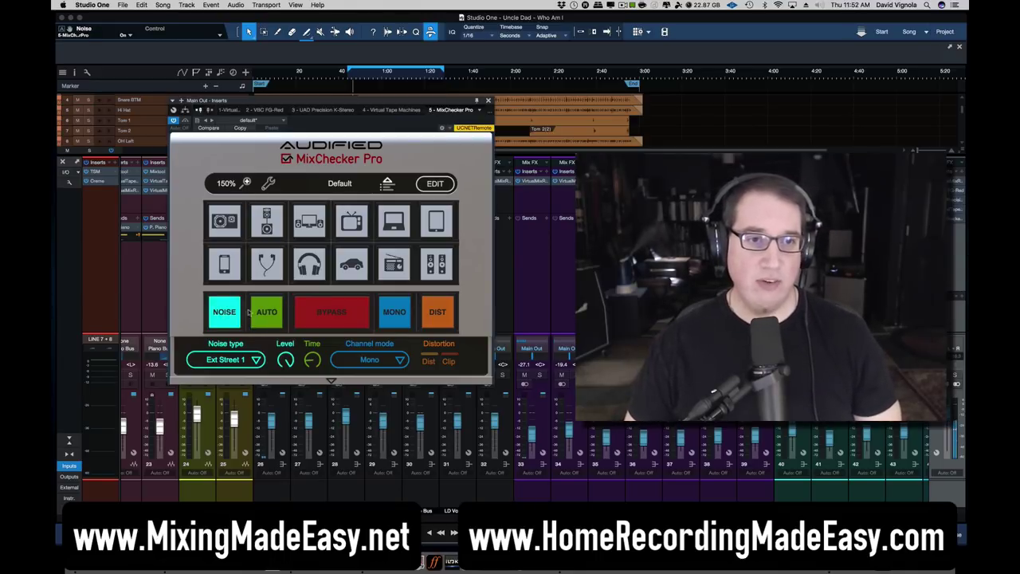
click(234, 311)
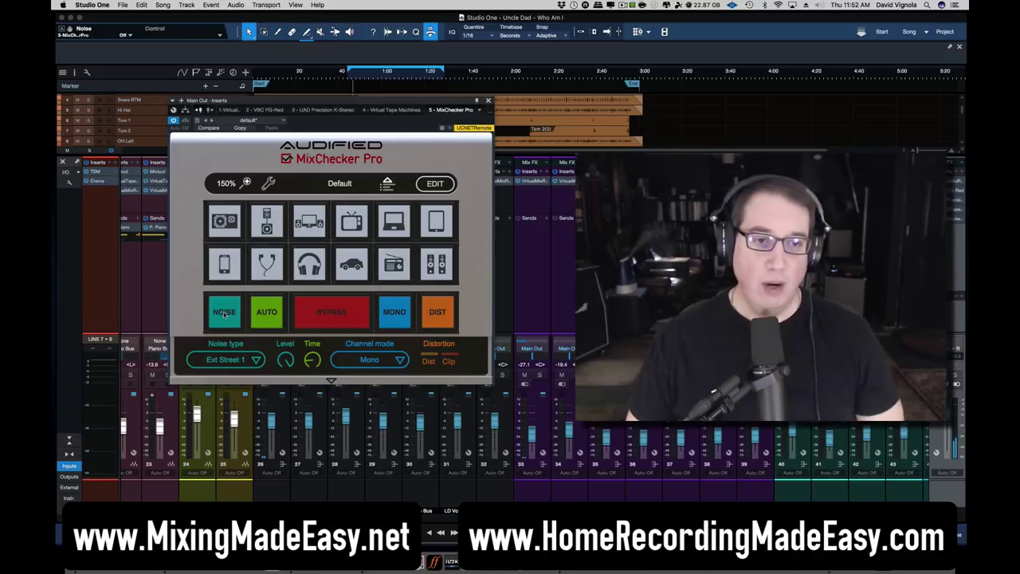
click(253, 360)
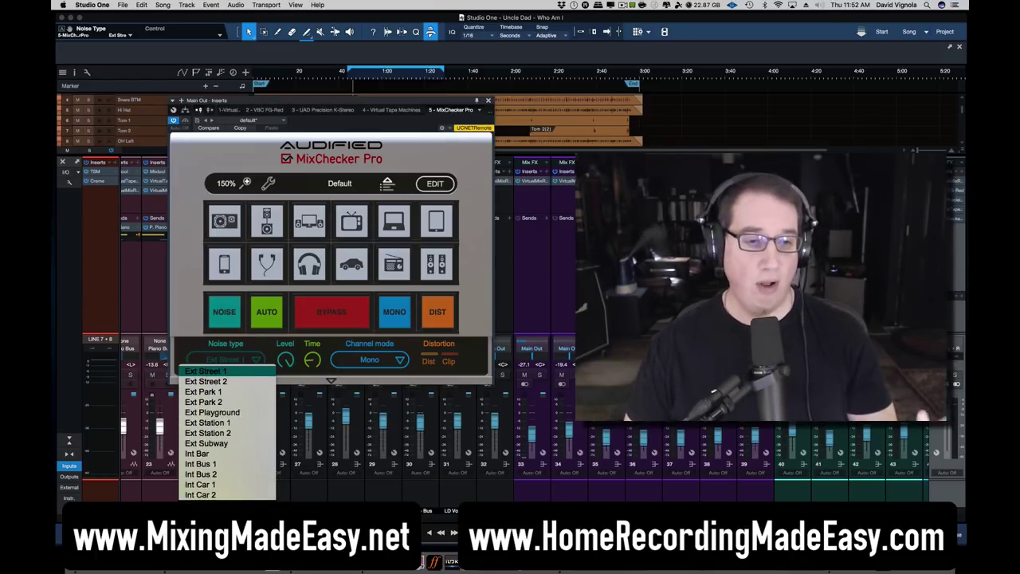
click(191, 319)
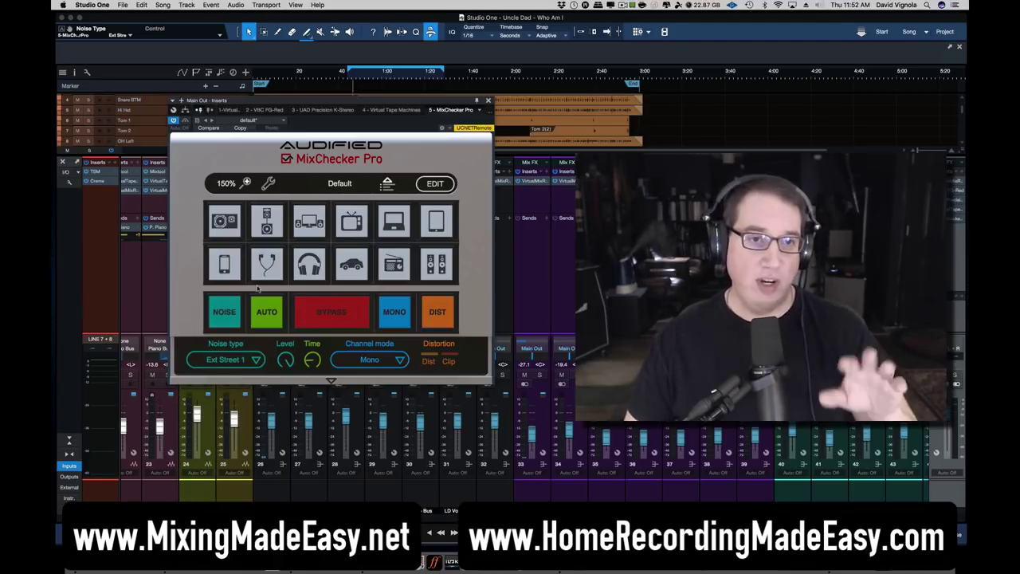
- Simulate the Earplugs White device and set the noise level to -20.6 dB, briefly auditioning the background noise
click(264, 261)
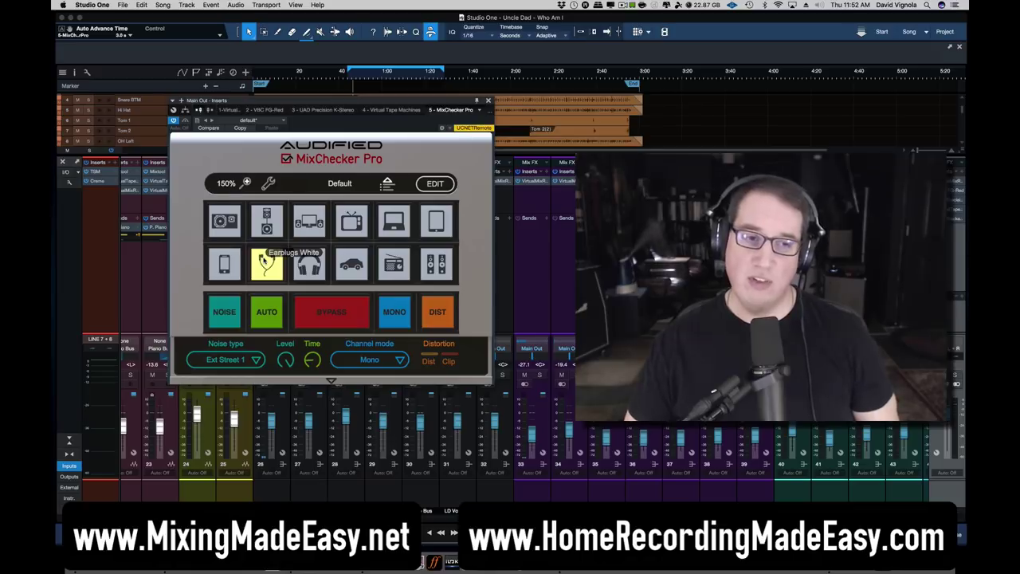
mouse_move(280, 357)
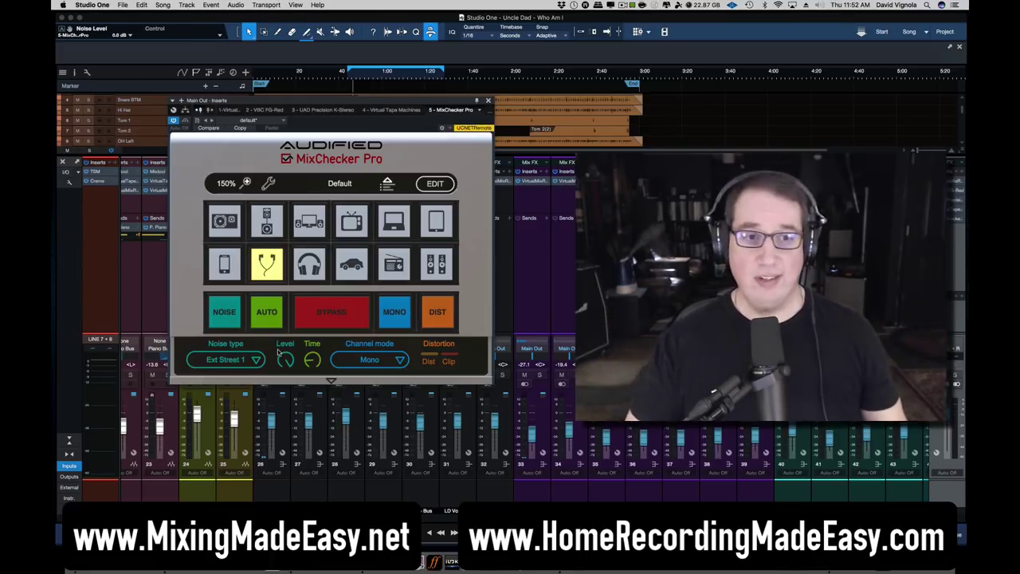
drag(284, 359, 277, 379)
click(224, 312)
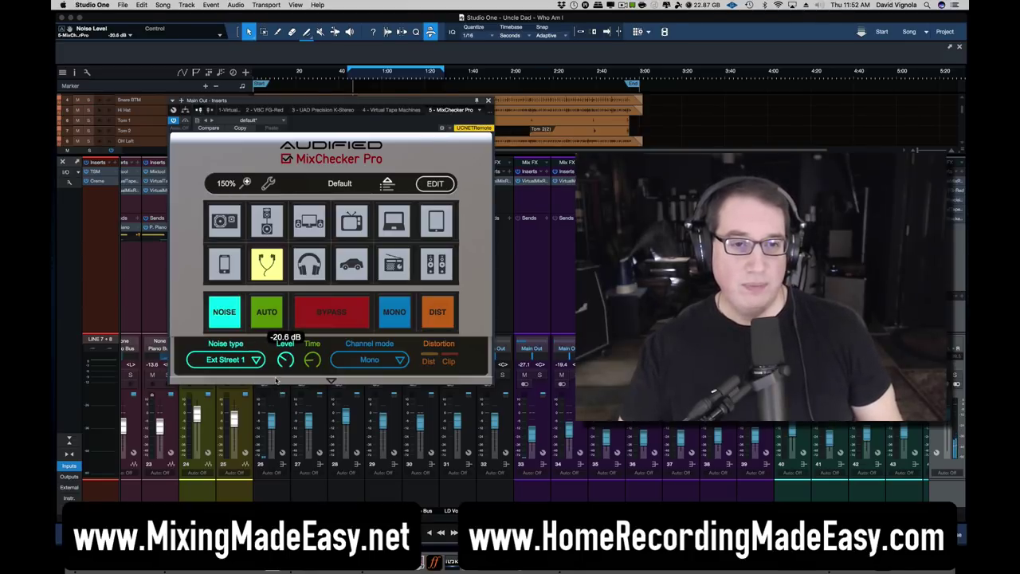
click(224, 311)
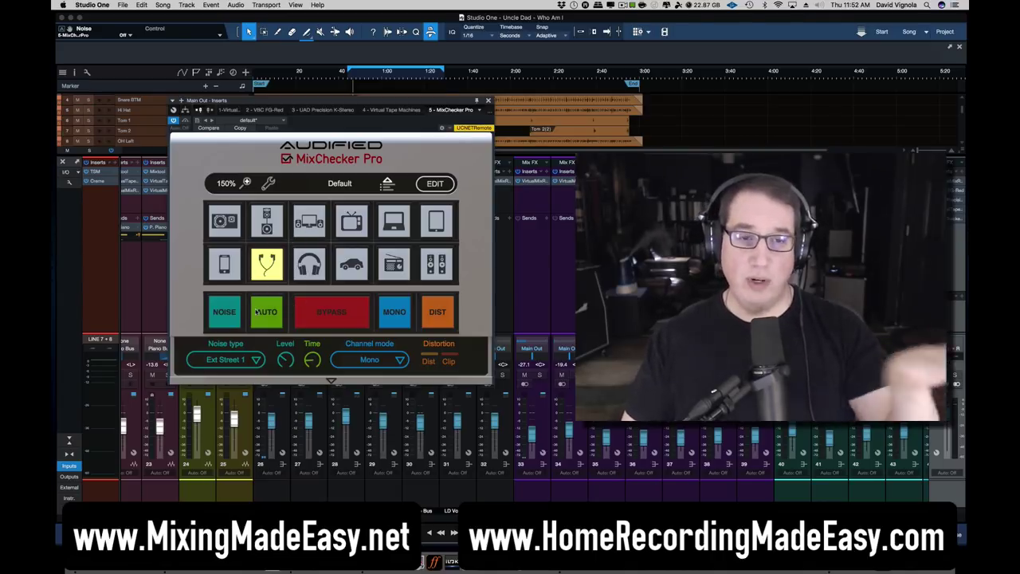
- Activate the first speaker device in the Default set and set the auto-advance time to 4.0 s
mouse_move(312, 360)
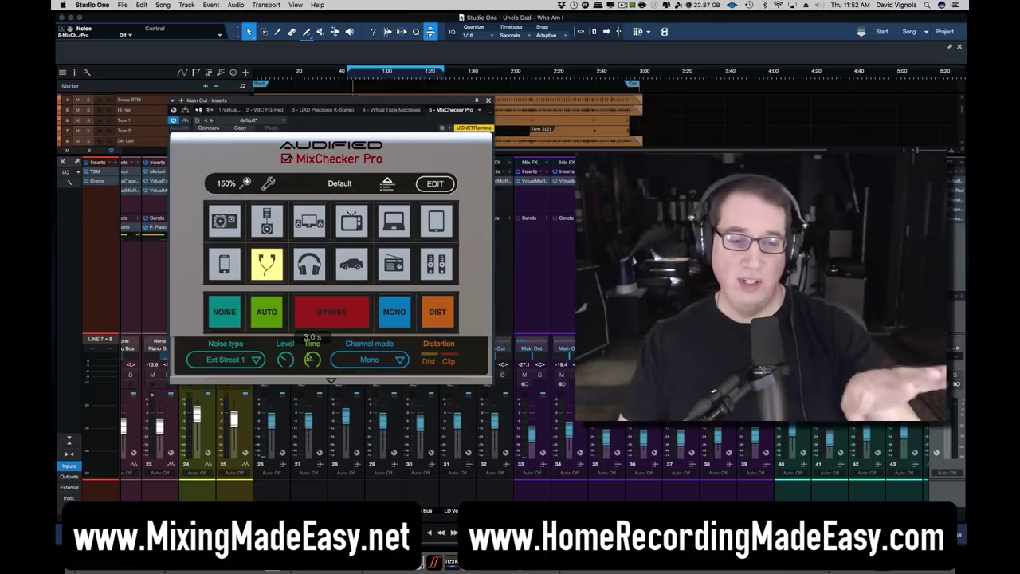
click(226, 230)
scroll(312, 360, up, 4)
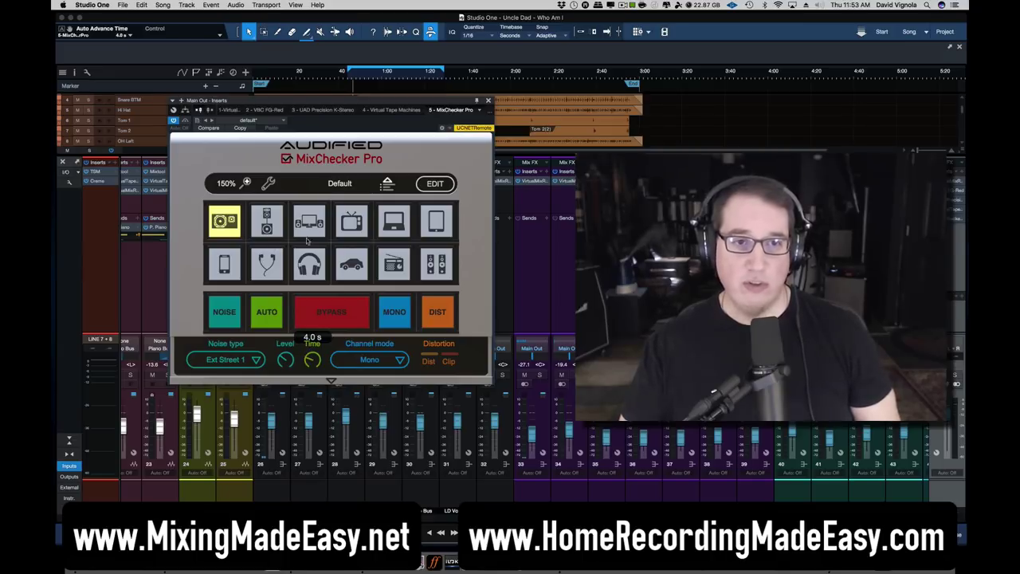
- Switch auto-advance on briefly and turn it off again
mouse_move(311, 360)
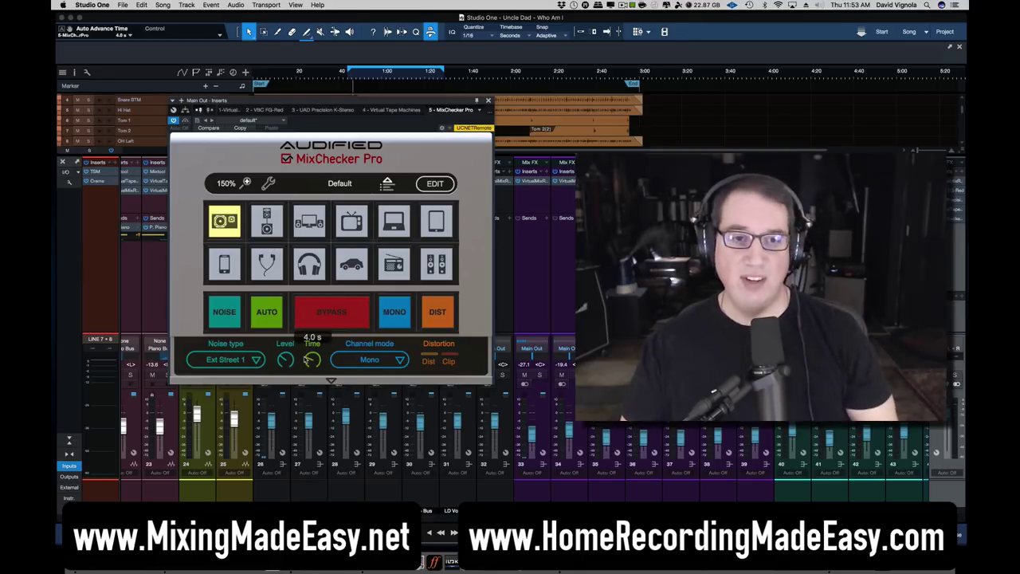
click(269, 321)
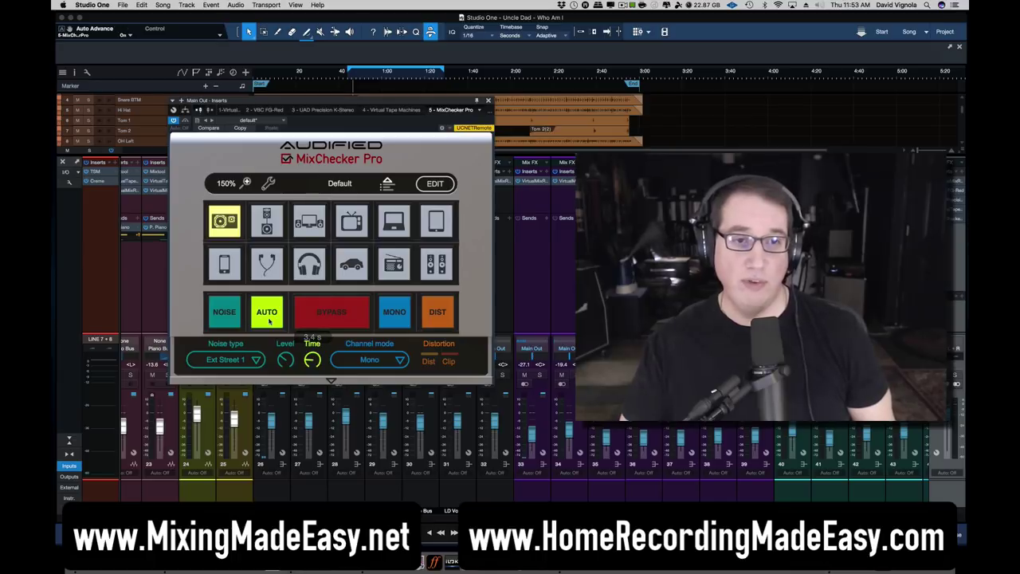
click(270, 321)
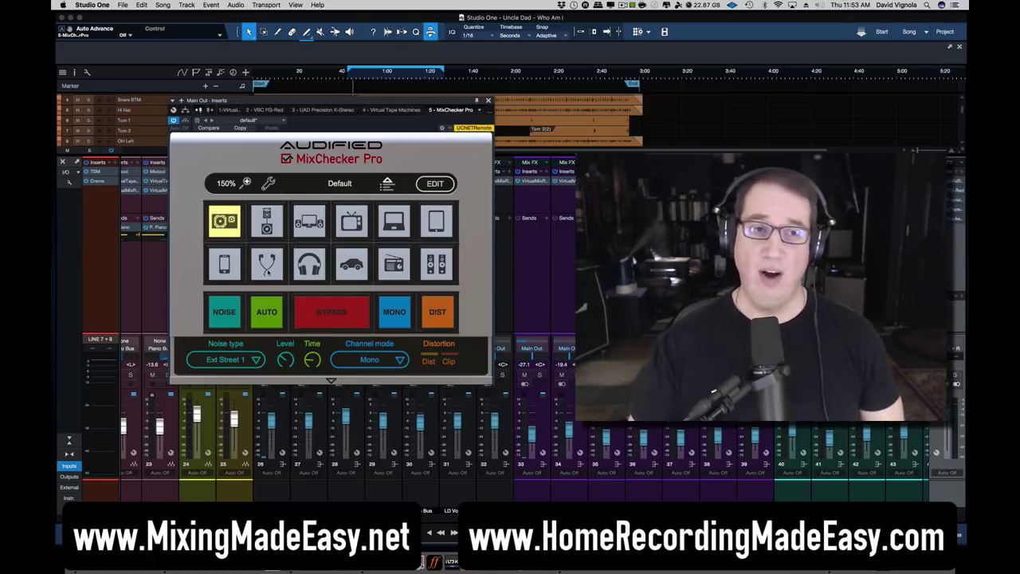
- Toggle bypass on and off to compare the first speaker simulation with the unprocessed mix
click(224, 221)
click(306, 309)
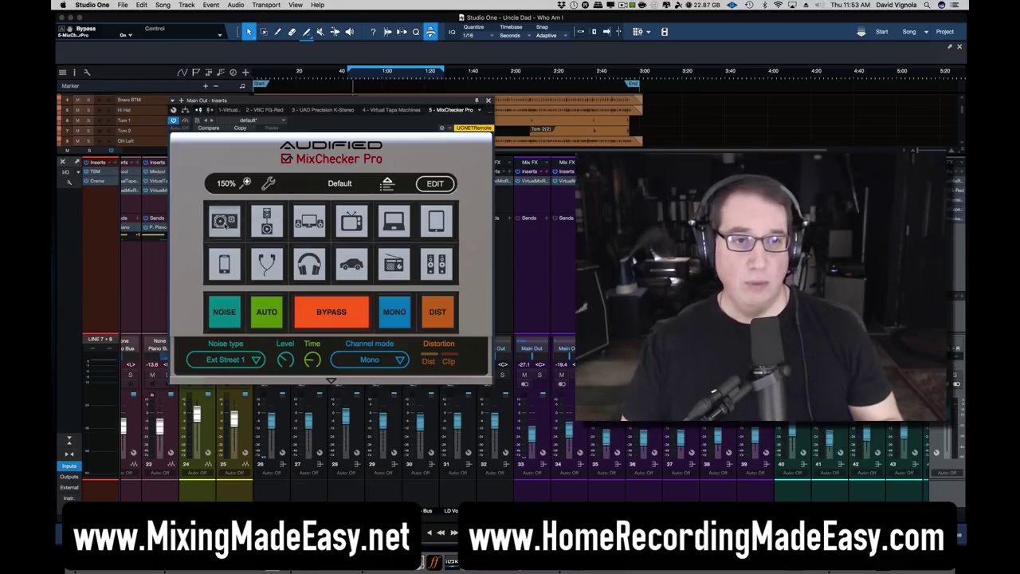
click(310, 309)
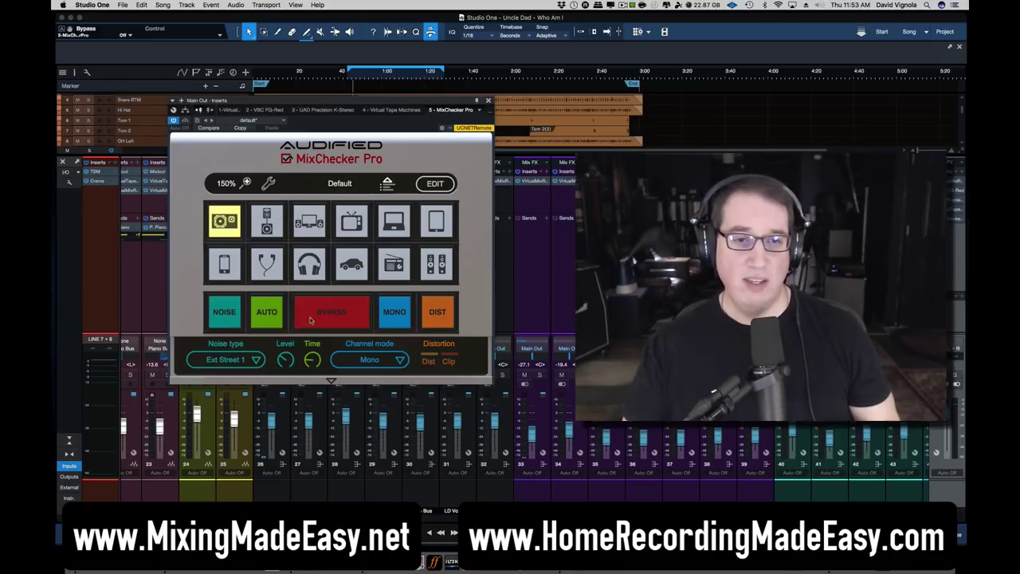
click(308, 312)
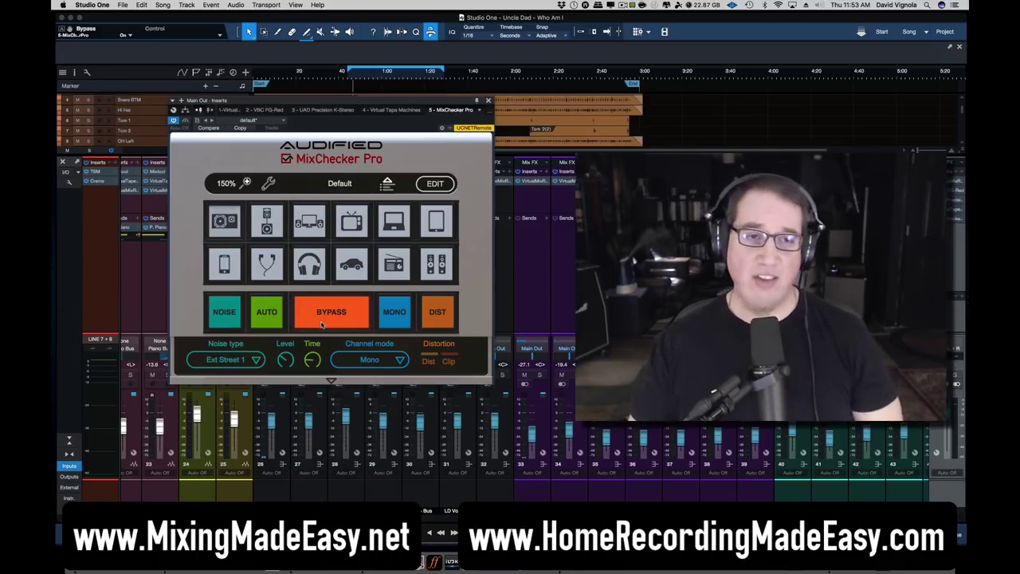
- Enable mono monitoring and turn bypass off so the first speaker device is active
click(391, 317)
click(332, 318)
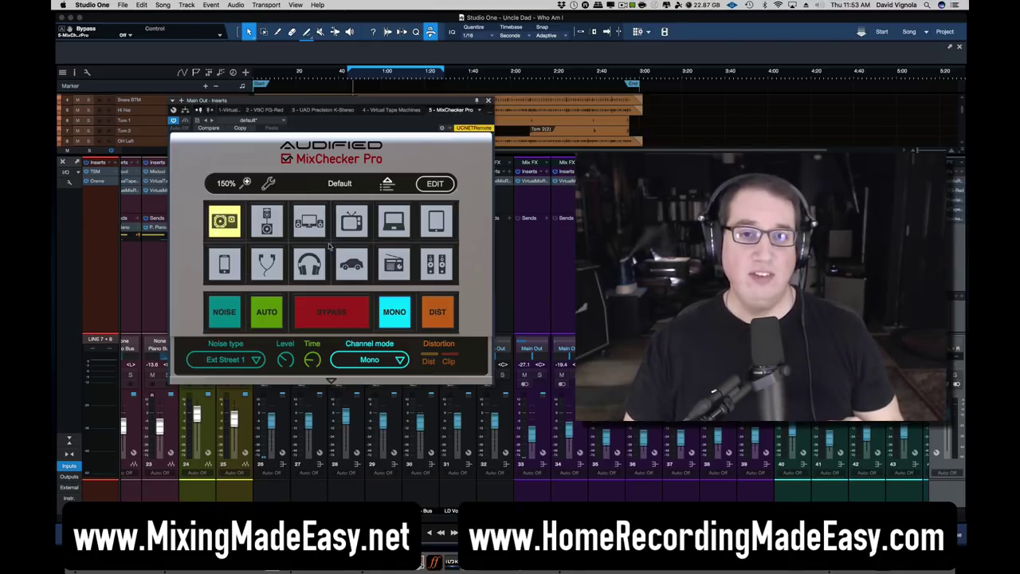
click(227, 224)
click(226, 223)
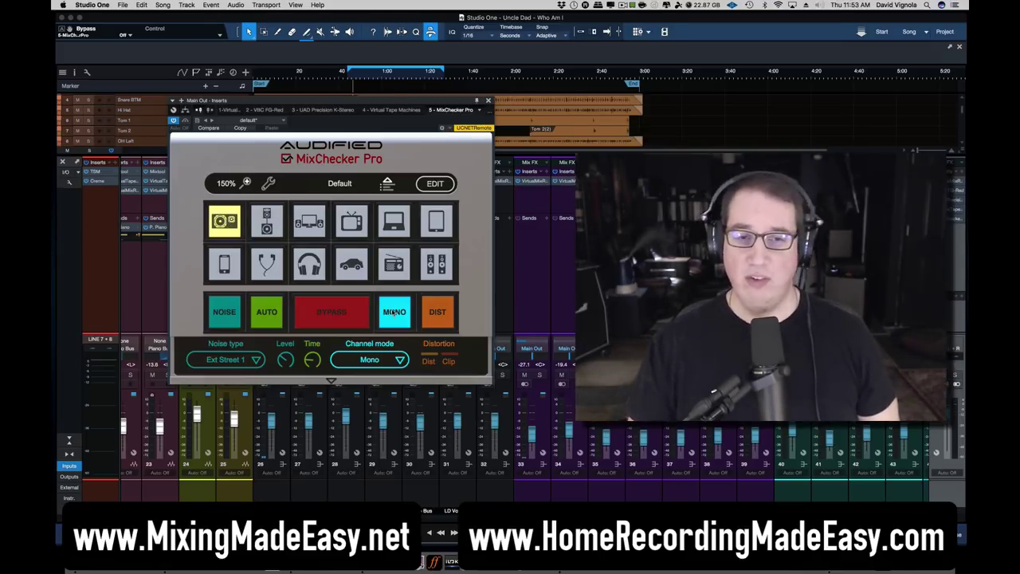
- Try the distortion simulation with the tablet device, switch it off, and look through the available channel modes
click(436, 312)
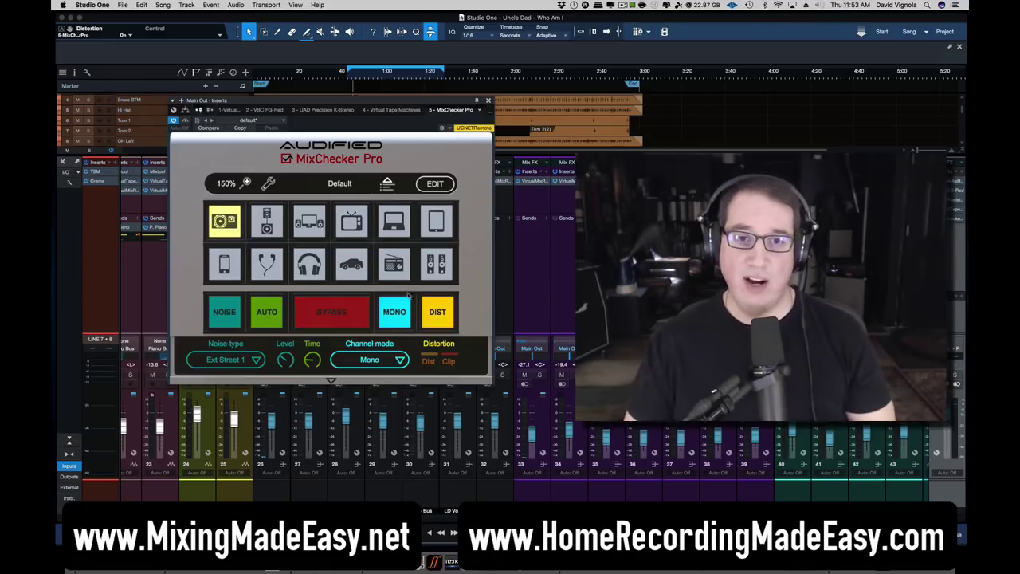
click(435, 223)
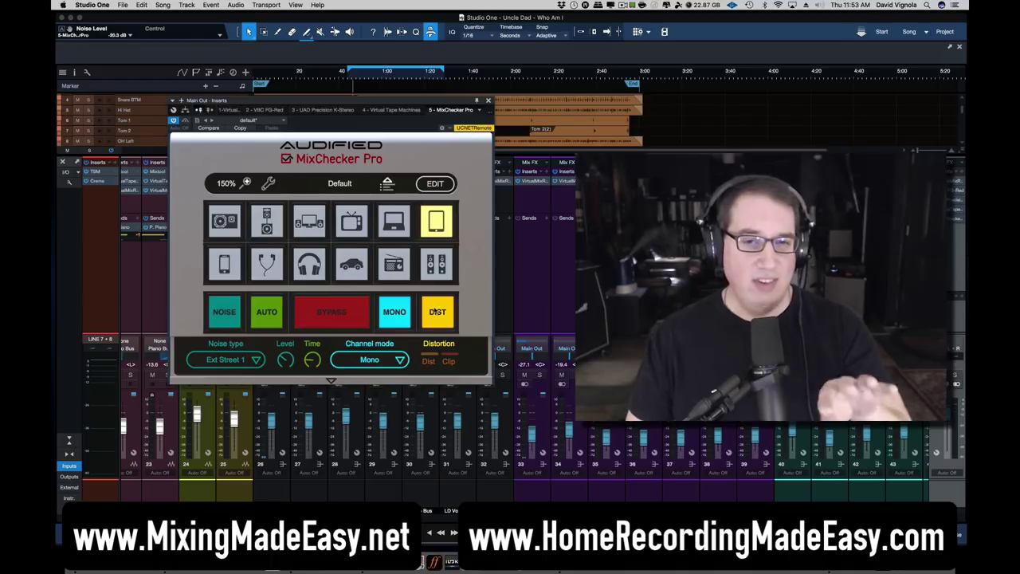
click(437, 312)
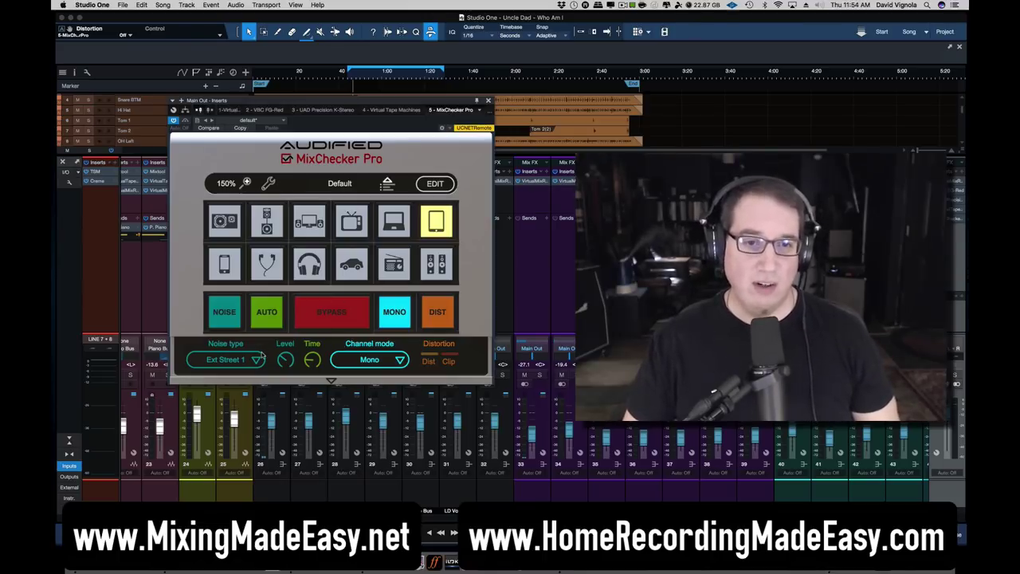
click(399, 360)
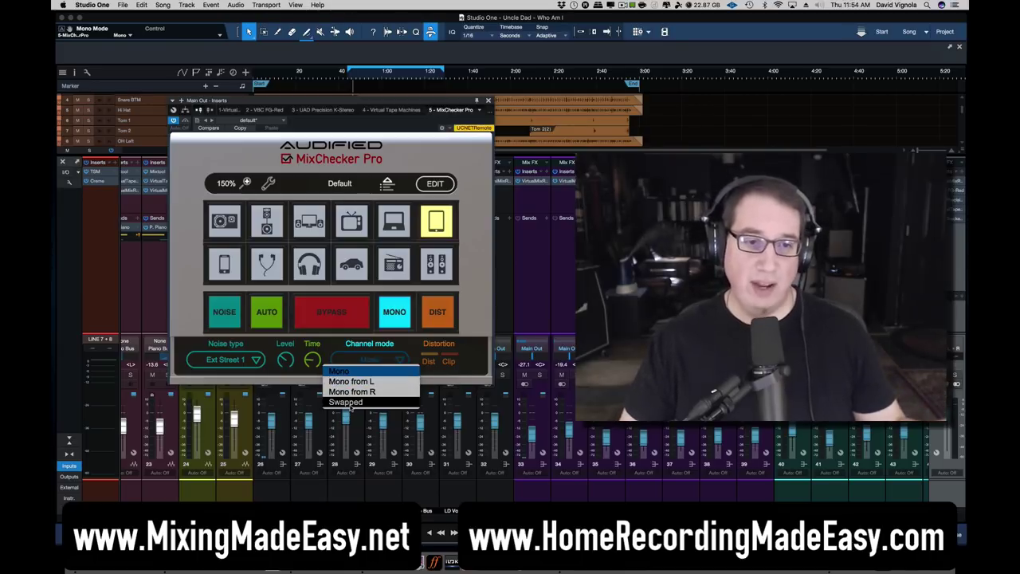
click(446, 301)
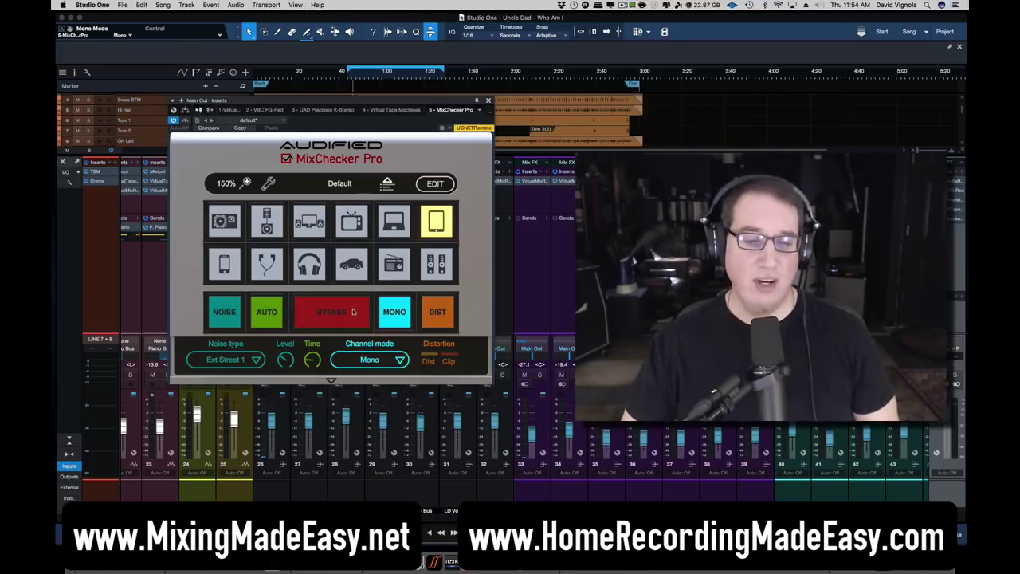
- Activate the first speaker device, open it for editing, and assign it the Studio 4" Vintage simulation
click(214, 226)
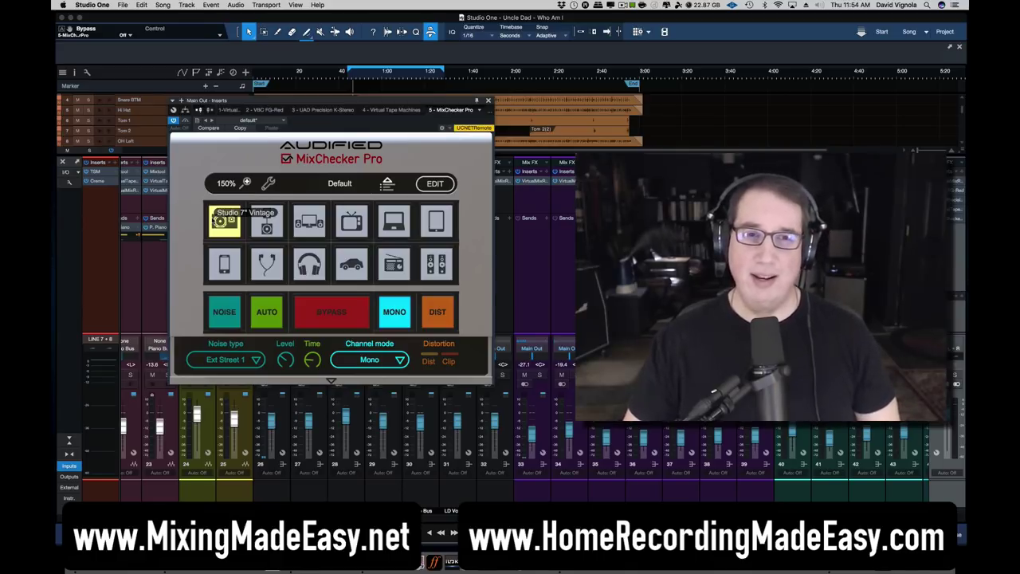
click(432, 184)
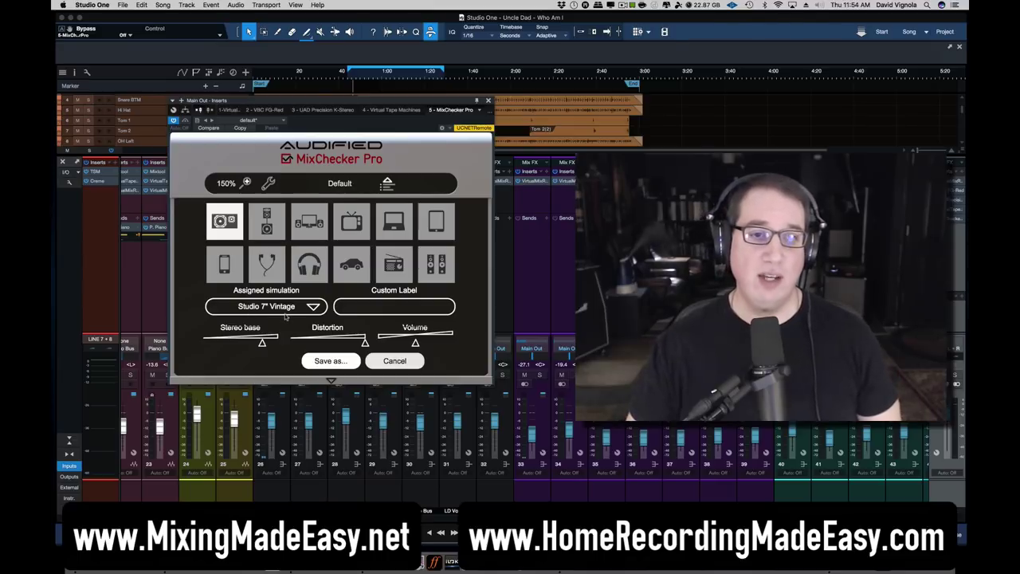
click(313, 309)
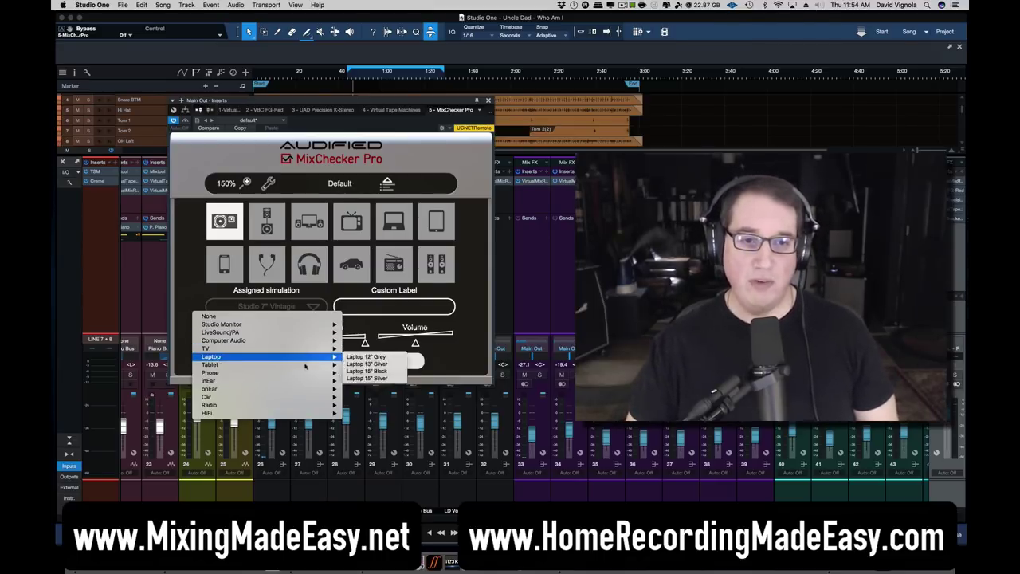
mouse_move(298, 368)
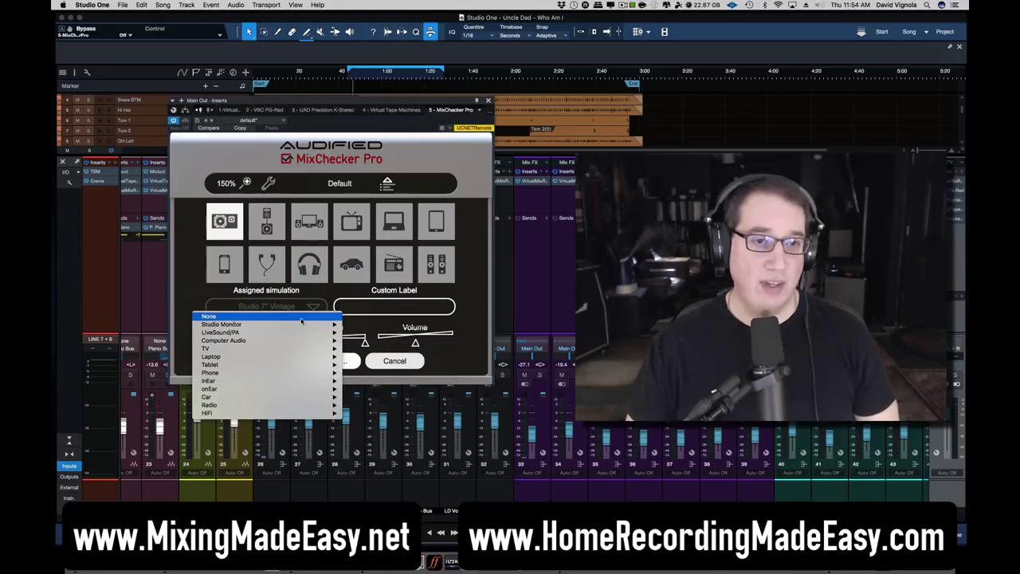
mouse_move(303, 325)
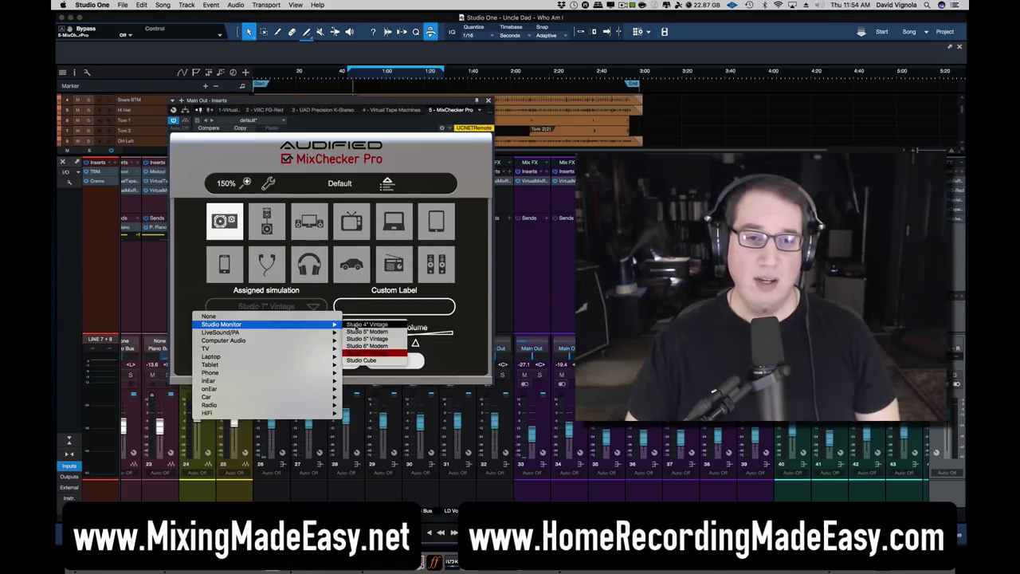
click(355, 325)
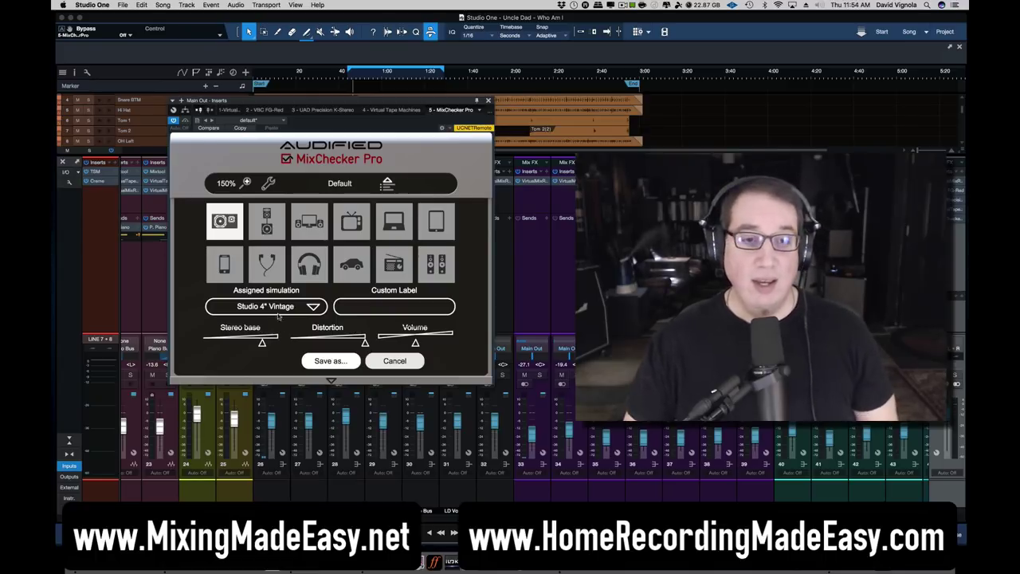
- Save the edited devices over the existing custom user set, keeping that set's original name
click(330, 360)
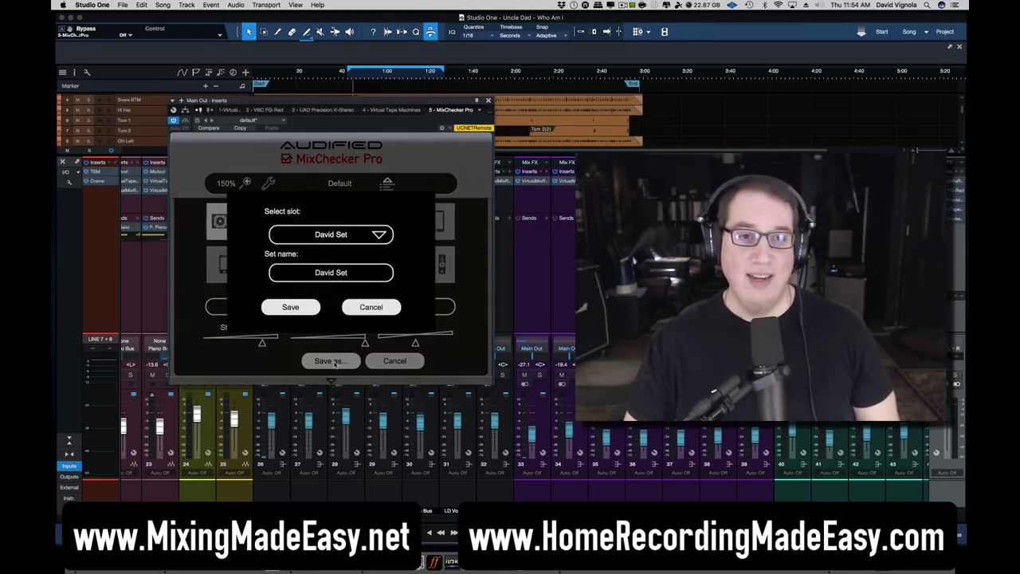
click(333, 275)
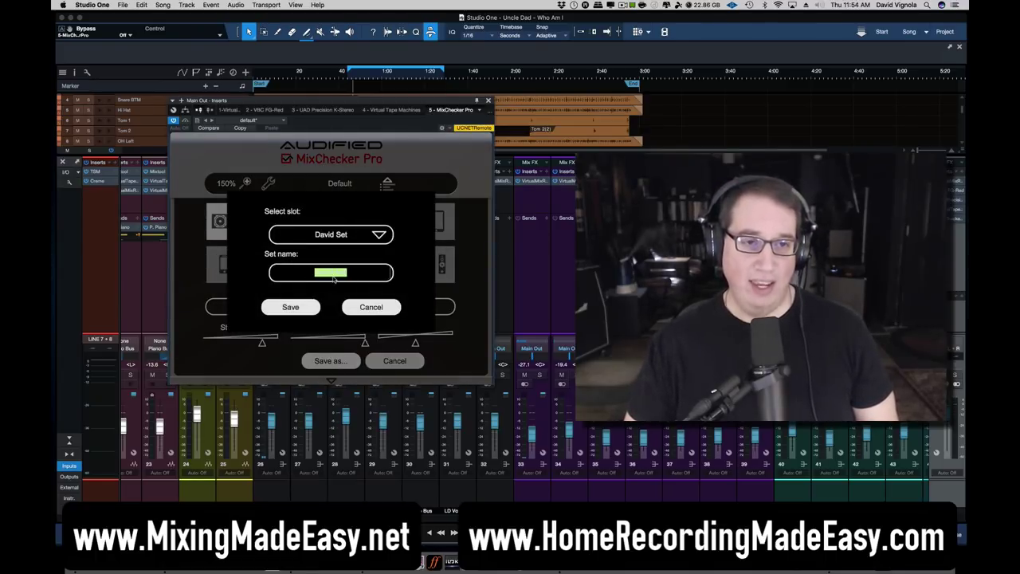
key(Right)
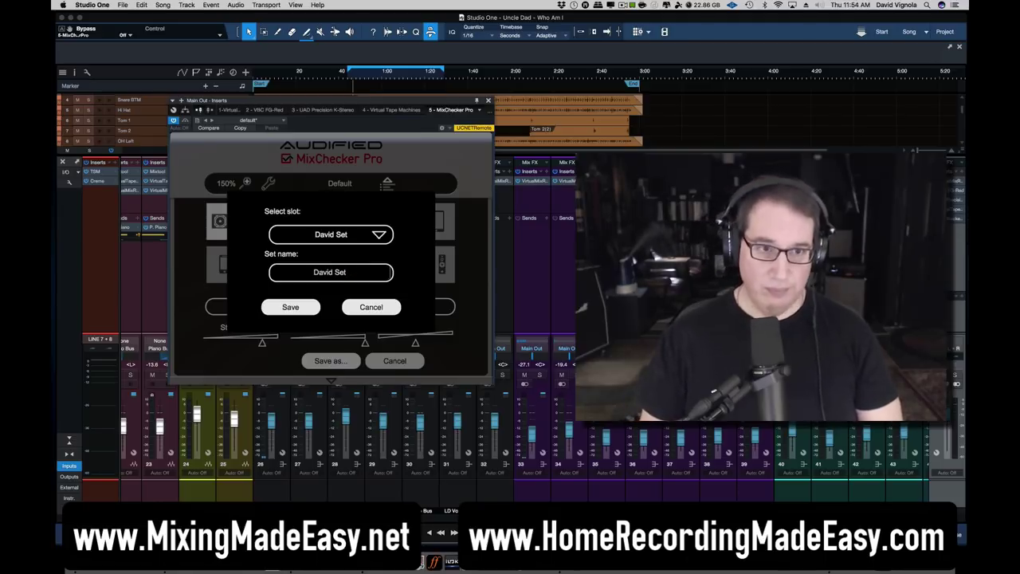
text(2)
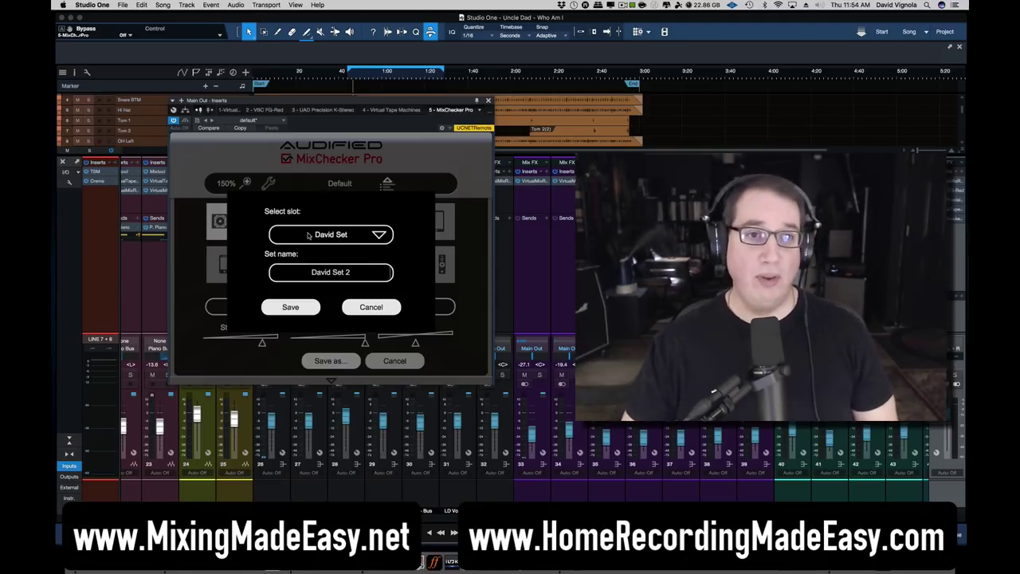
click(380, 235)
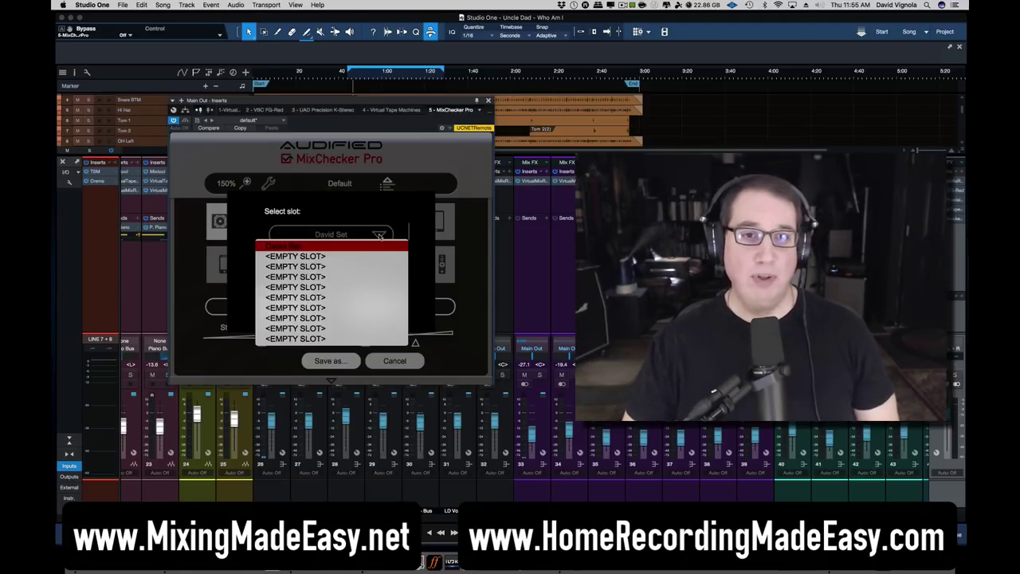
click(325, 246)
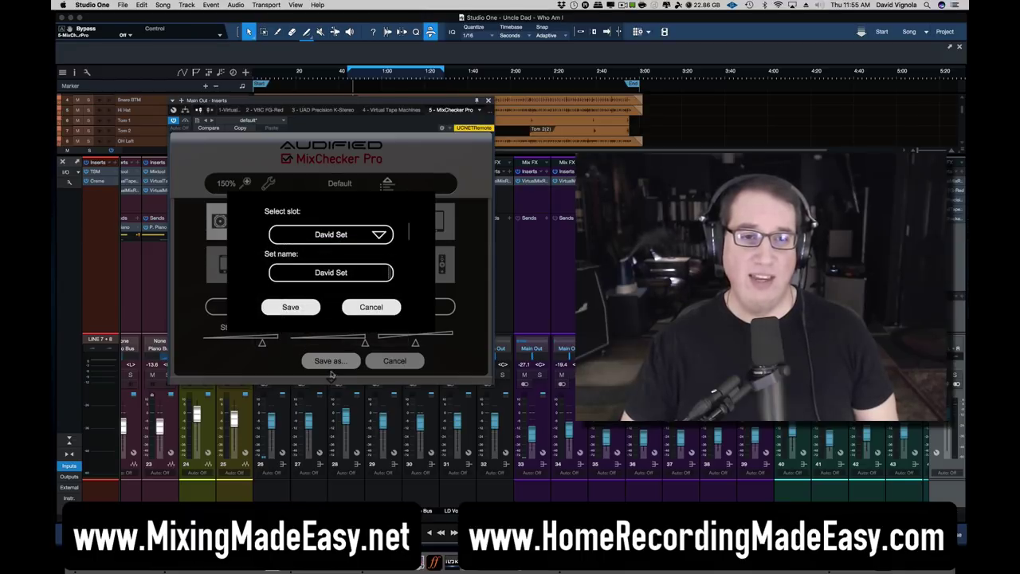
click(291, 307)
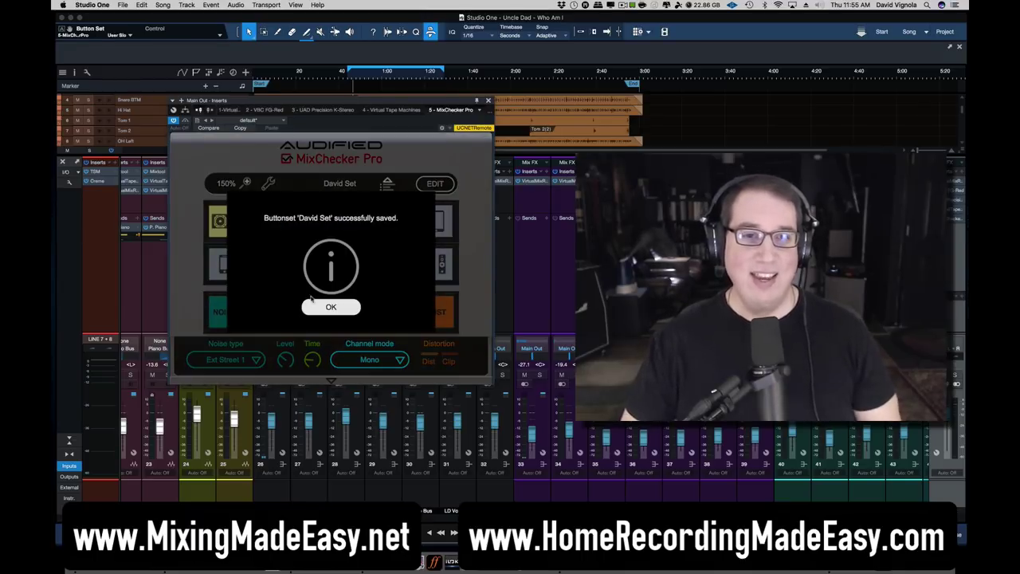
click(321, 307)
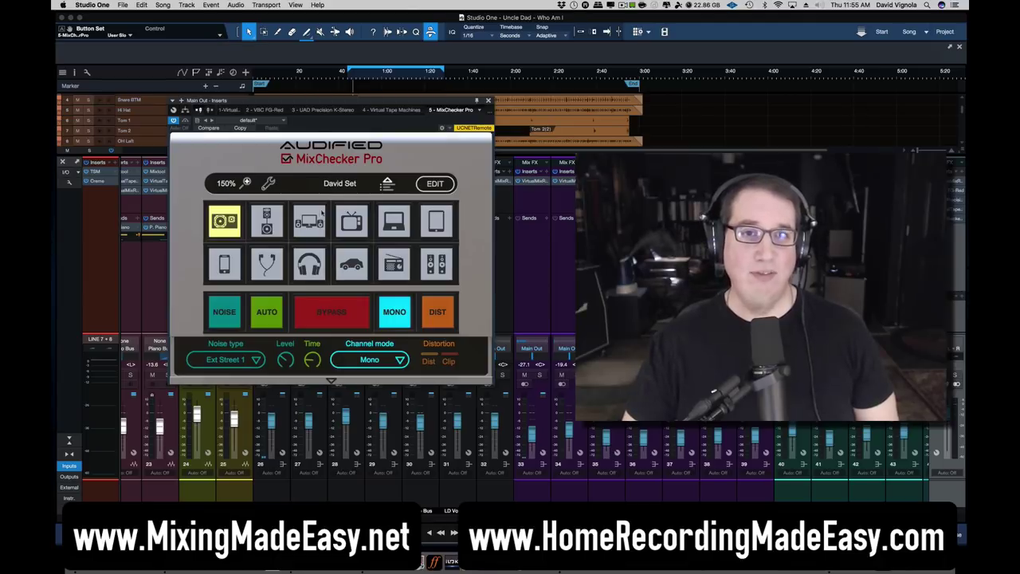
- Reselect the saved custom set from the device sets and switch back to the Default set
click(359, 184)
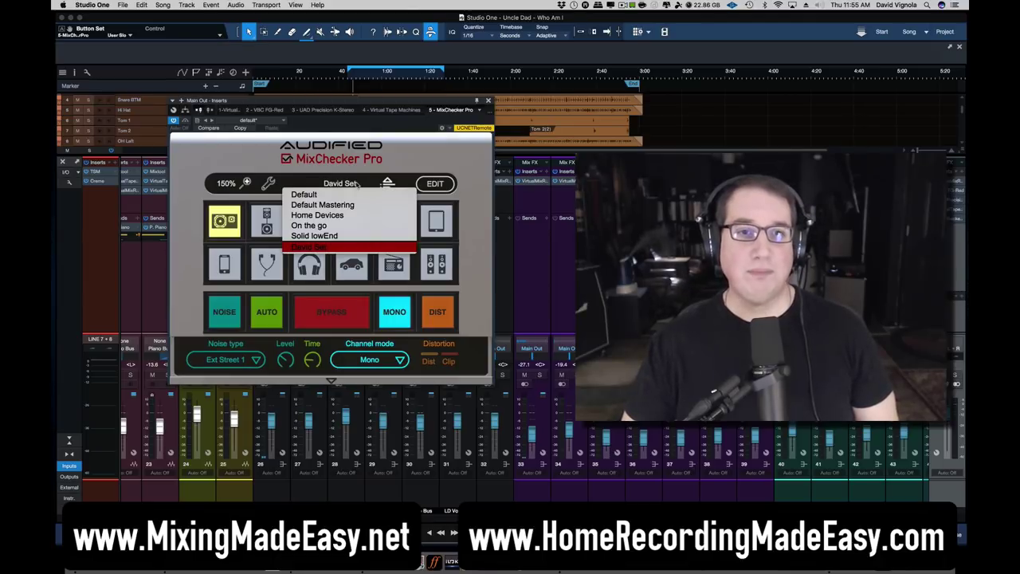
click(332, 248)
click(388, 184)
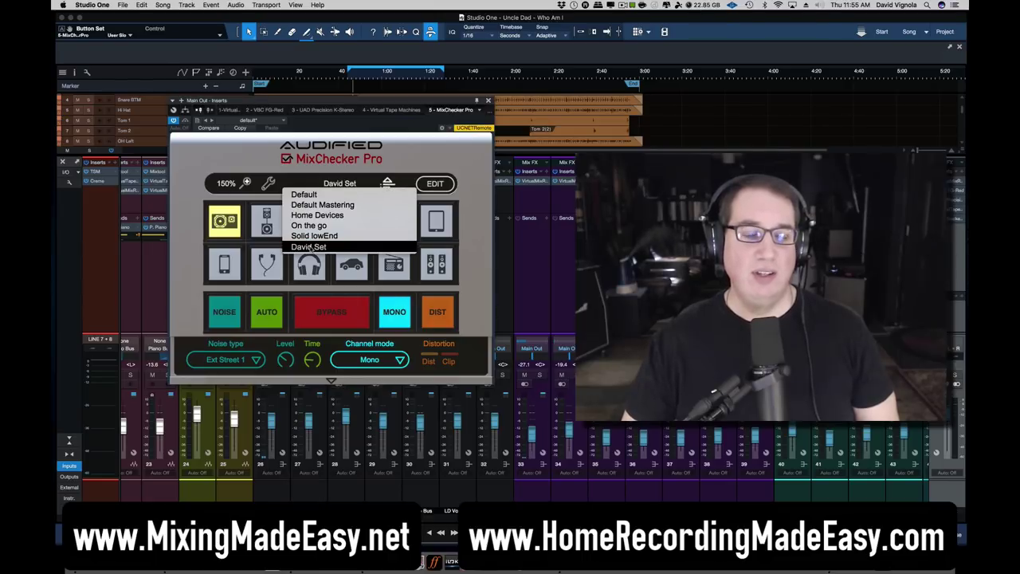
click(310, 248)
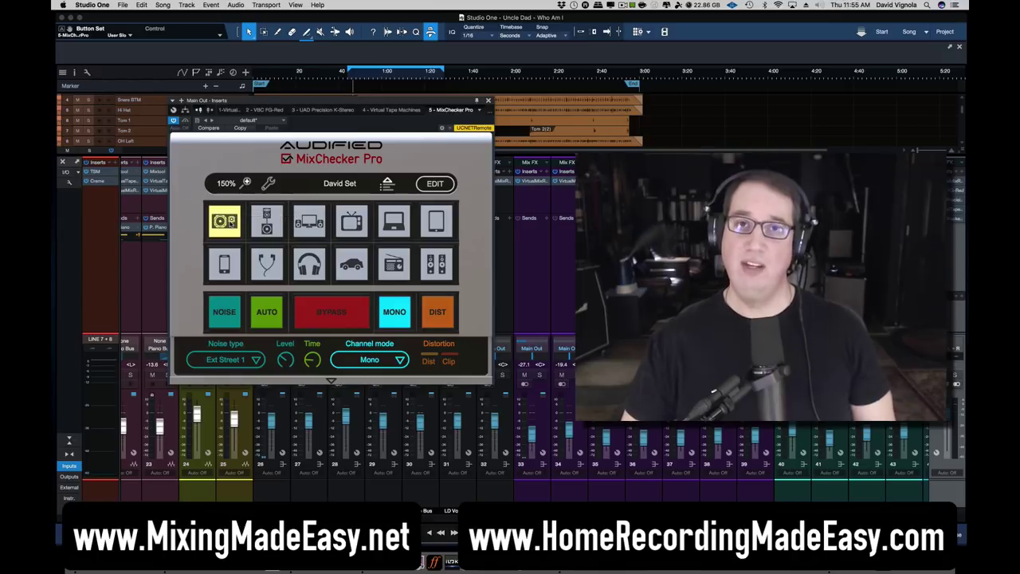
click(333, 186)
click(323, 198)
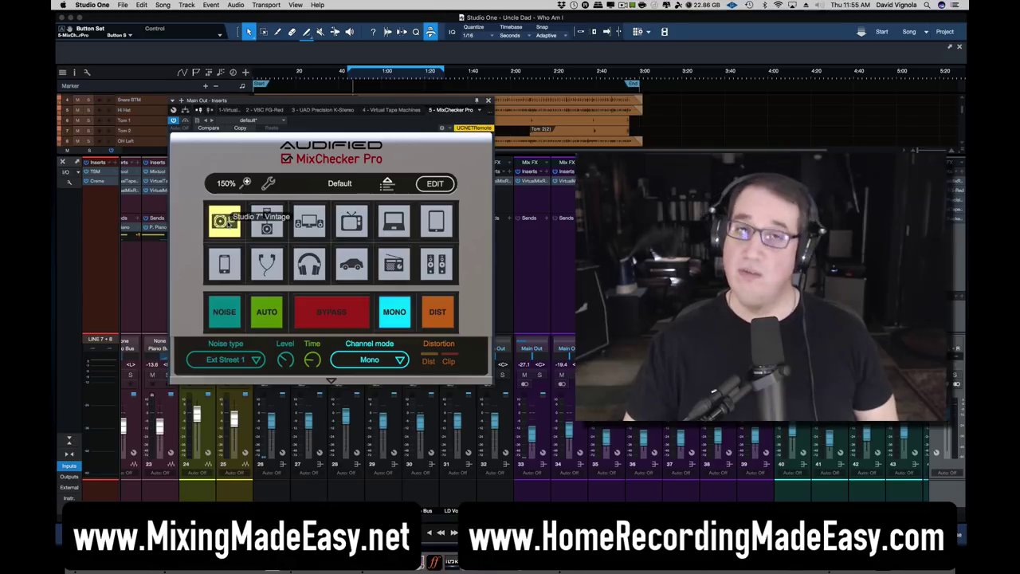
- Activate the PA Disco Pool device, open the device editor, and compare its stereo base with that of Studio 7" Vintage
click(227, 223)
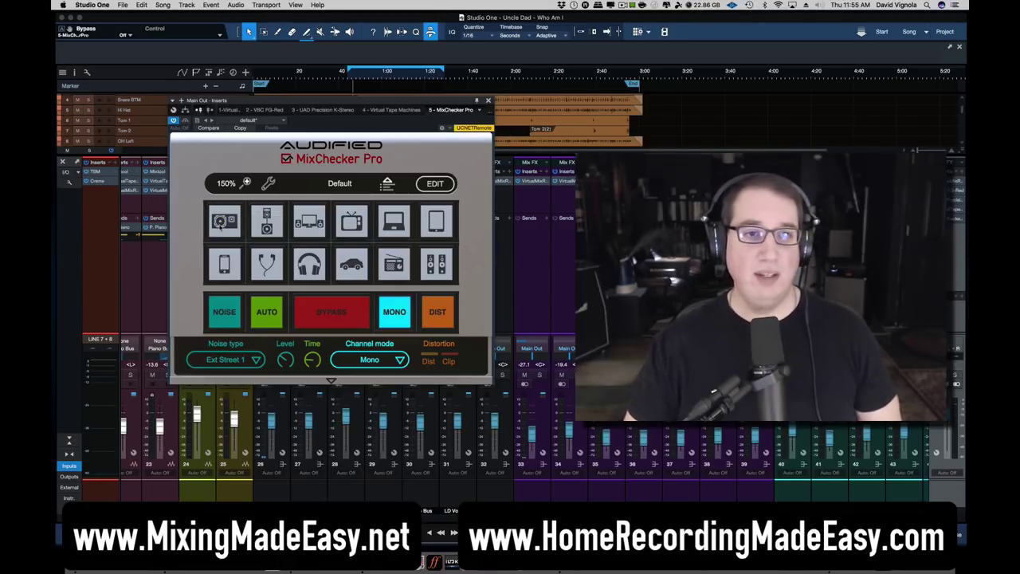
click(266, 221)
click(435, 184)
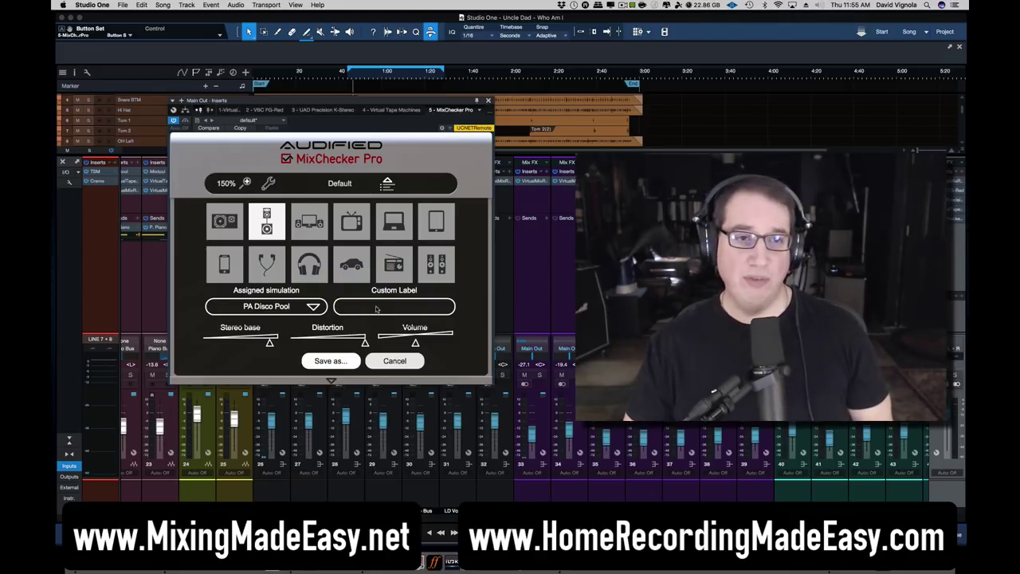
mouse_move(269, 343)
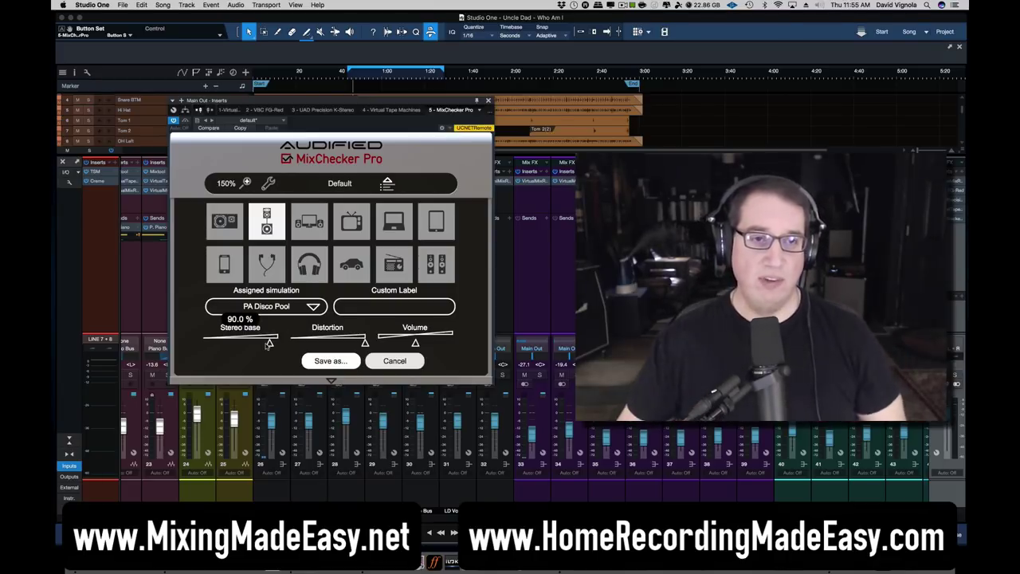
click(224, 220)
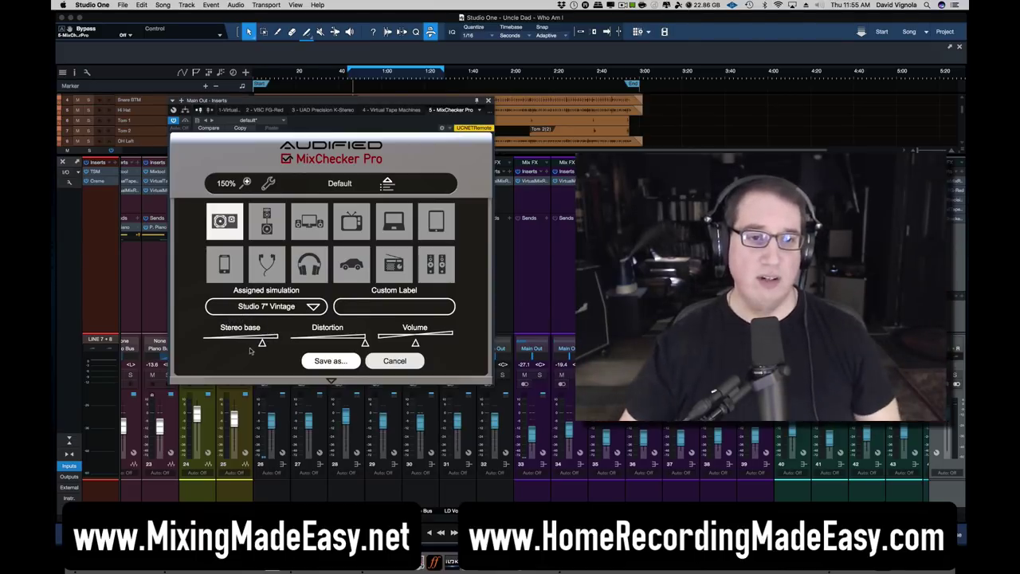
mouse_move(265, 343)
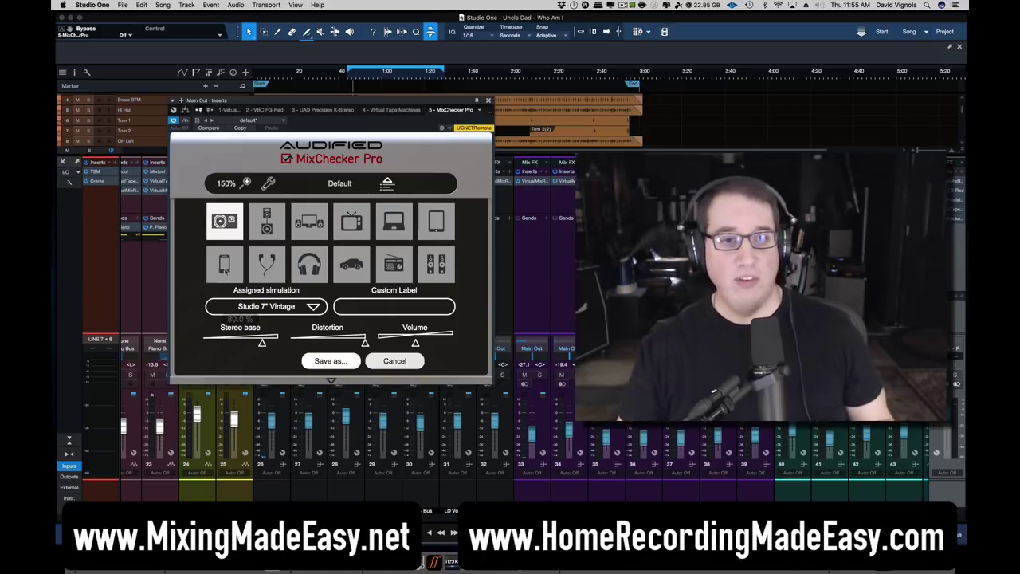
- Try narrowing the Phone 5" Silver stereo base to its minimum, and widen it to about 26%
click(225, 268)
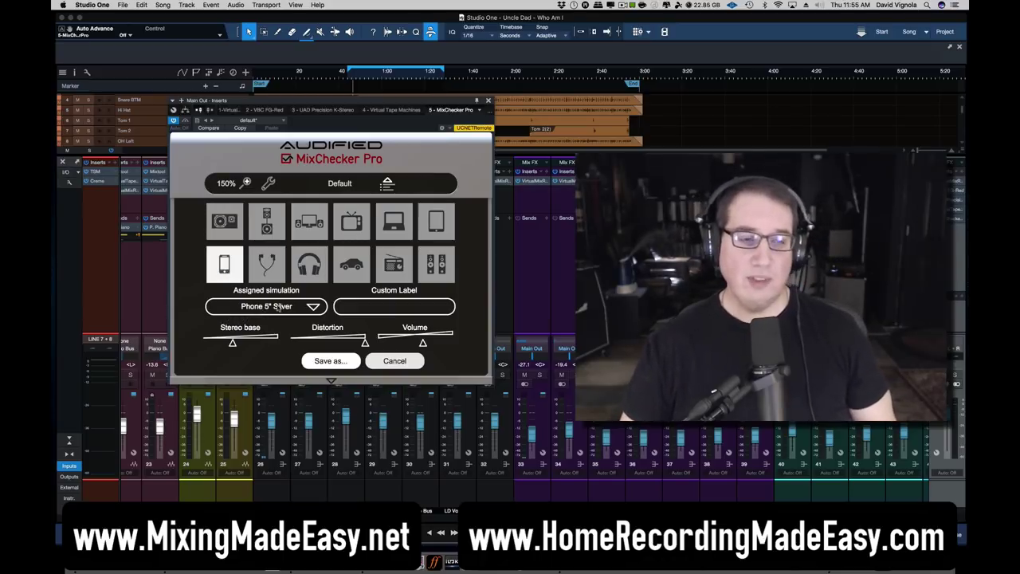
mouse_move(237, 332)
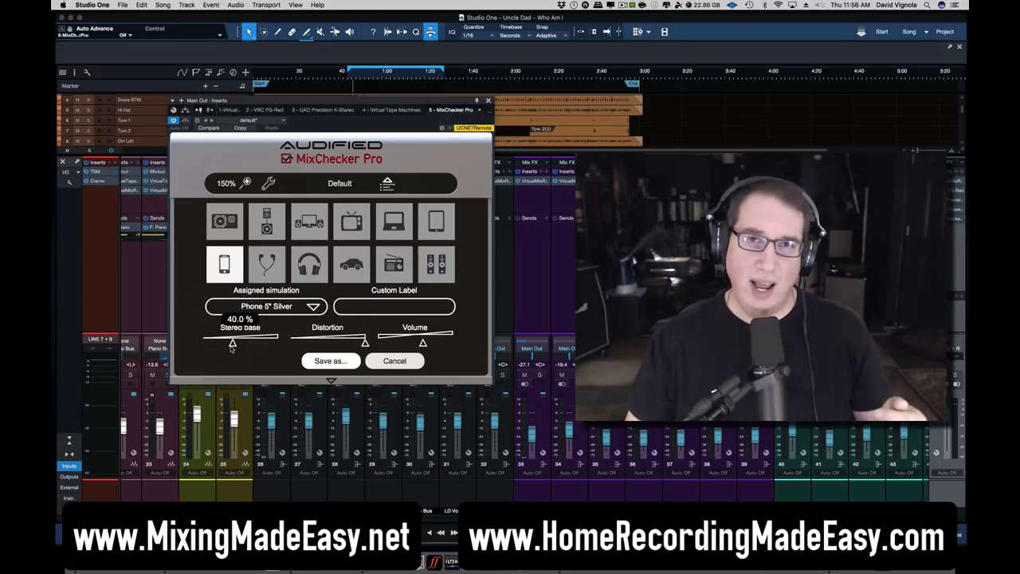
drag(232, 345, 191, 349)
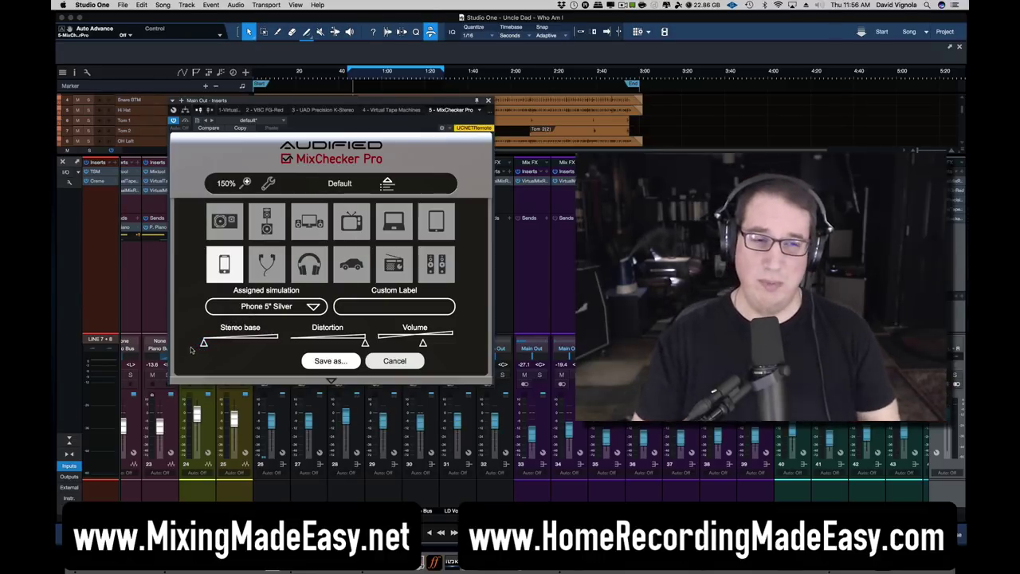
mouse_move(205, 344)
drag(204, 345, 222, 342)
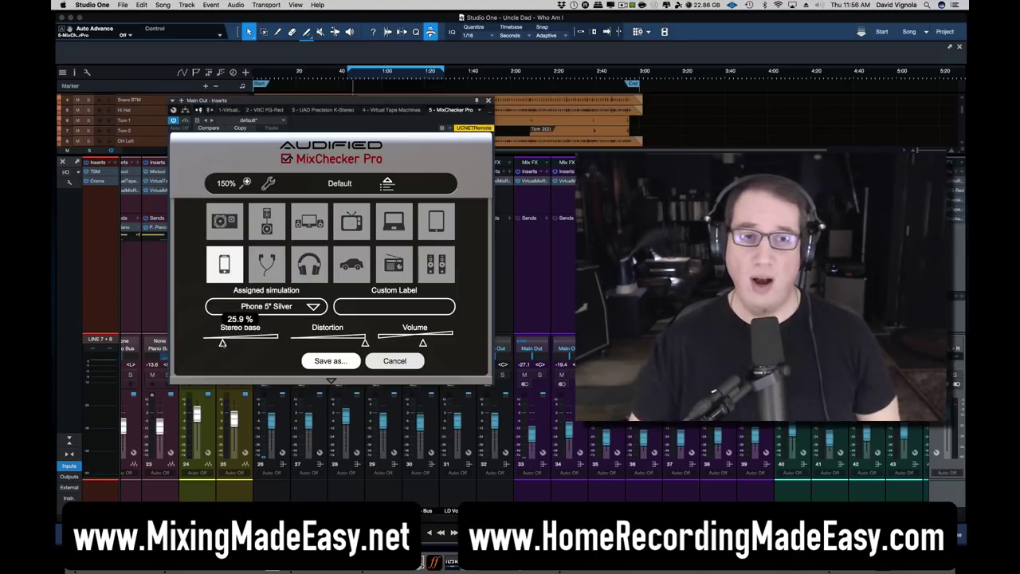
- Check the distortion and volume settings of the Earplugs White device, and leave the device editor without saving
click(257, 273)
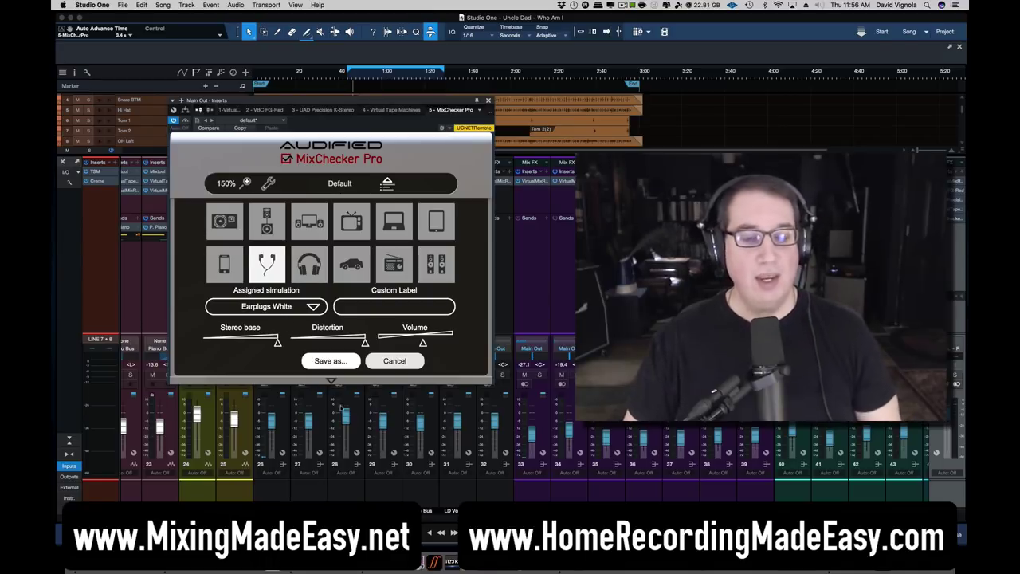
mouse_move(364, 344)
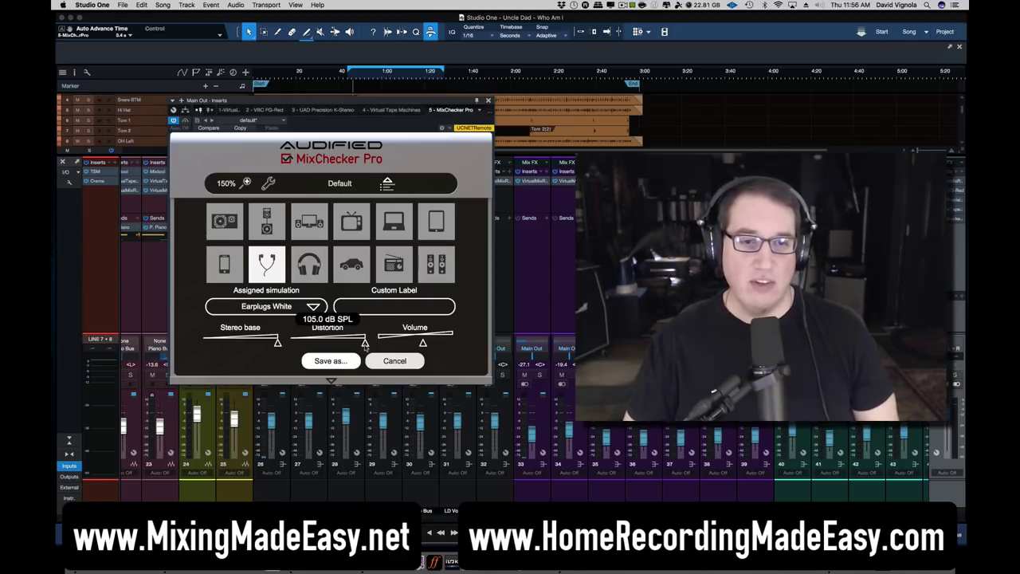
mouse_move(422, 344)
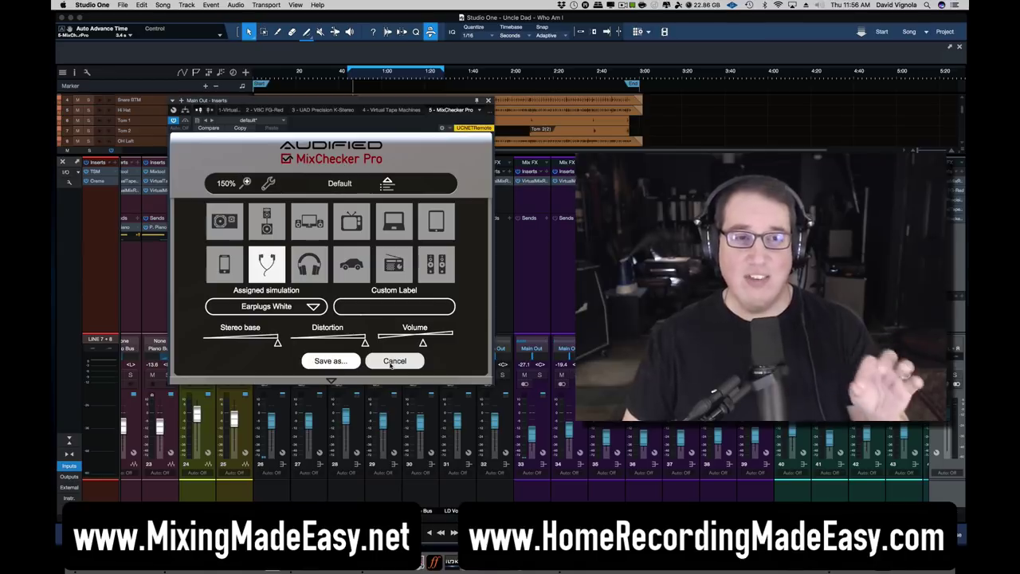
click(394, 361)
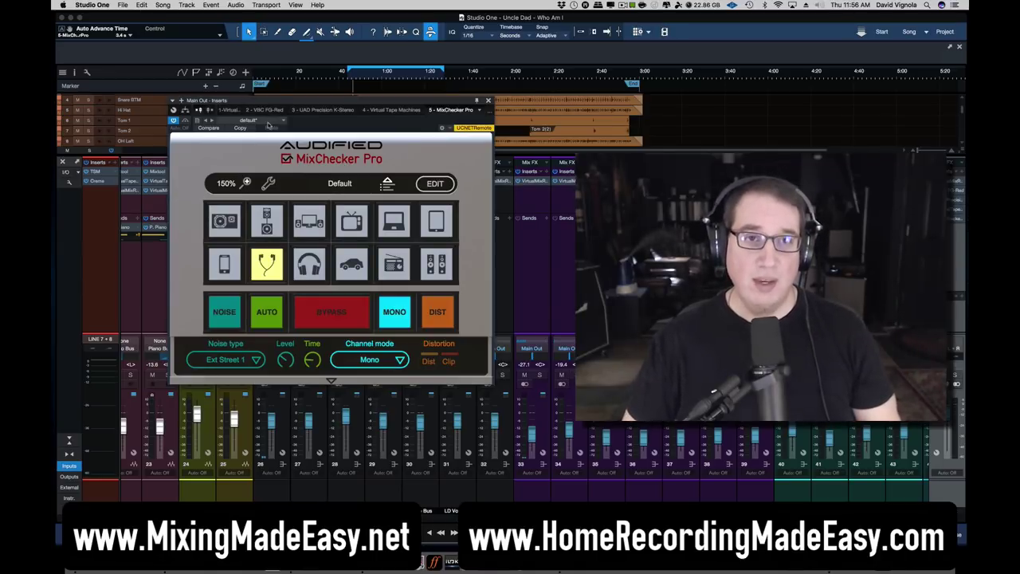
- Audition the upper-row devices in order: studio monitor, PA Disco Pool, desktop speakers, TV, laptop and tablet
drag(279, 102, 279, 105)
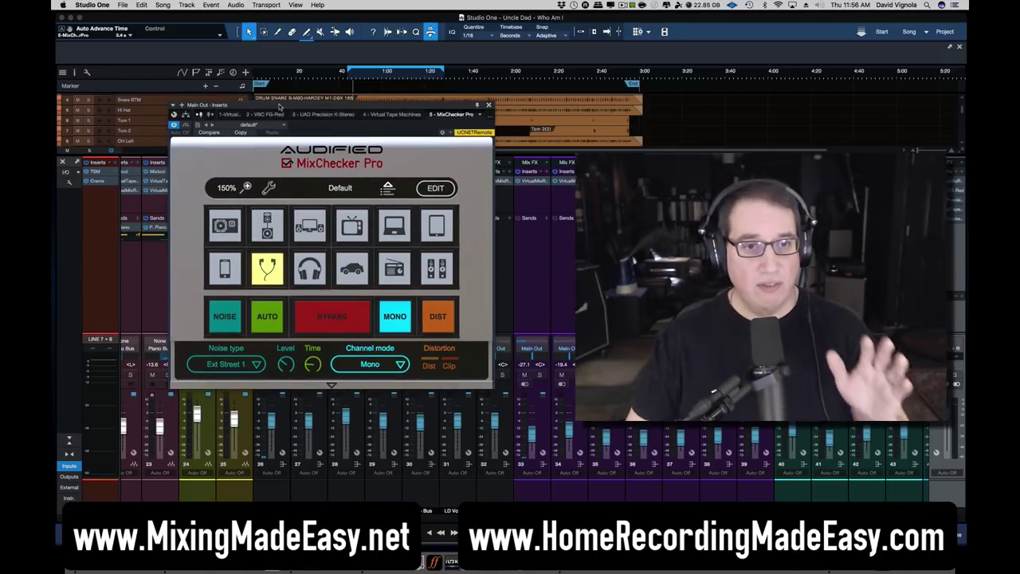
click(227, 226)
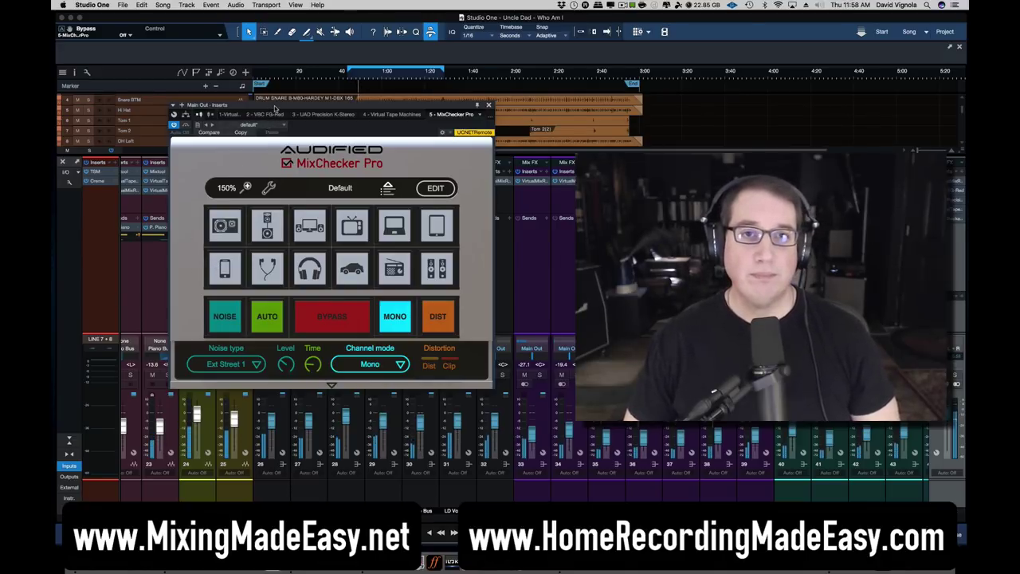
drag(275, 108, 277, 106)
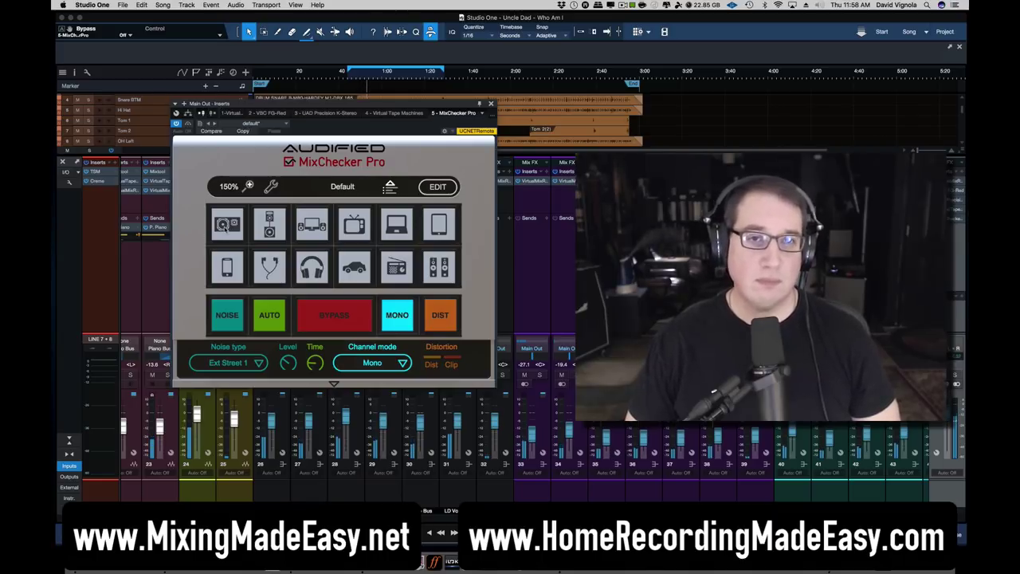
click(226, 226)
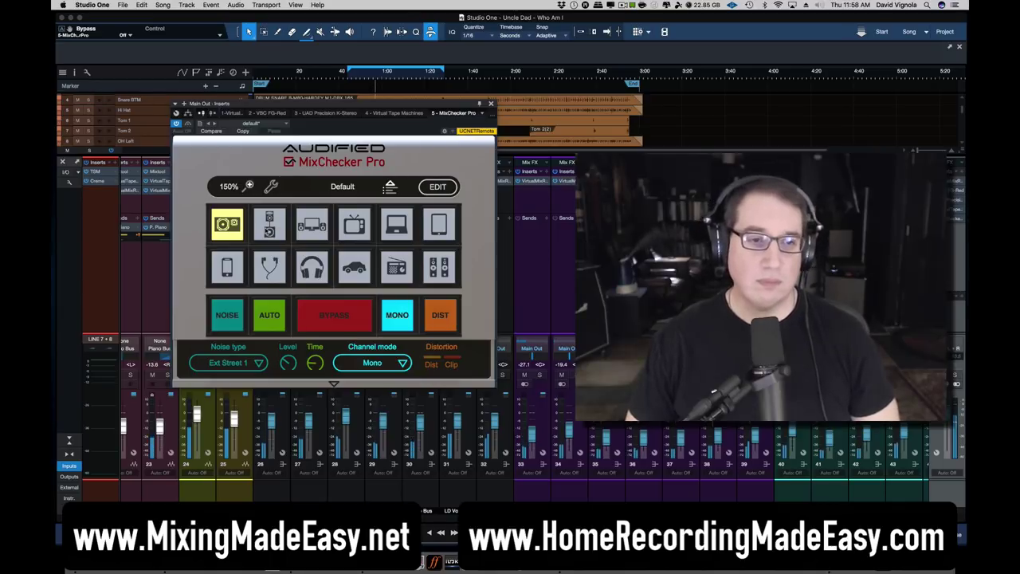
click(271, 224)
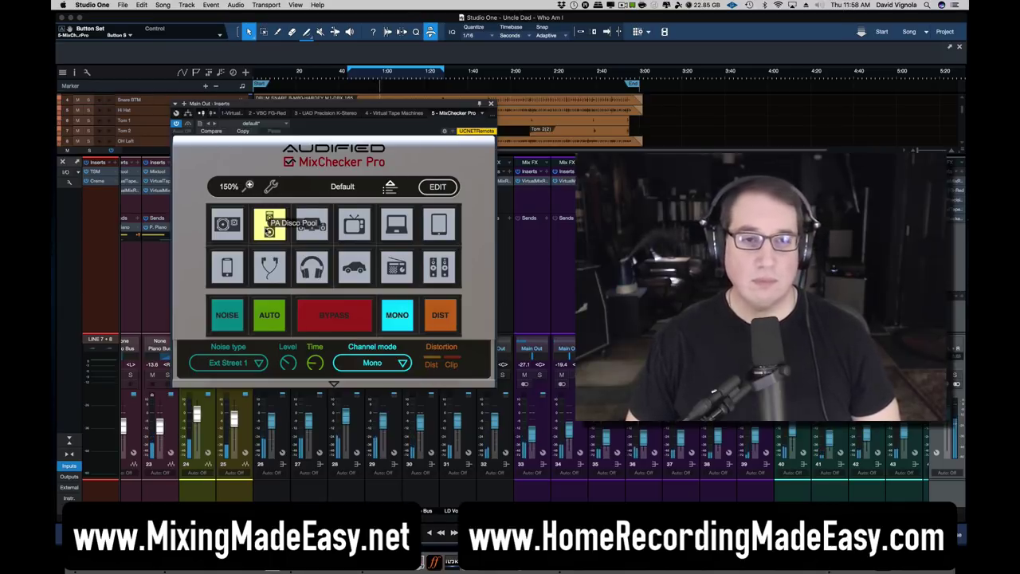
click(311, 228)
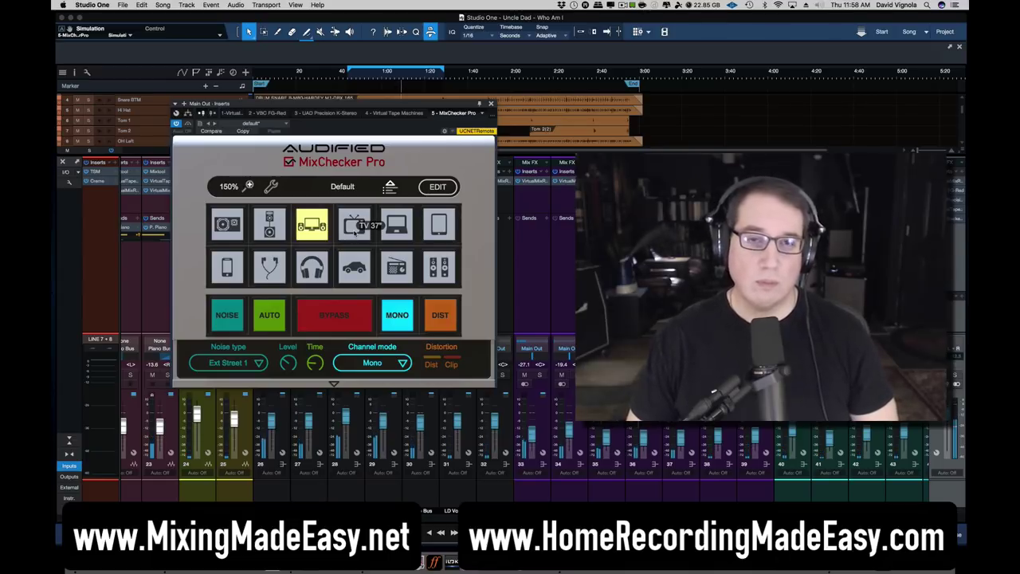
click(354, 227)
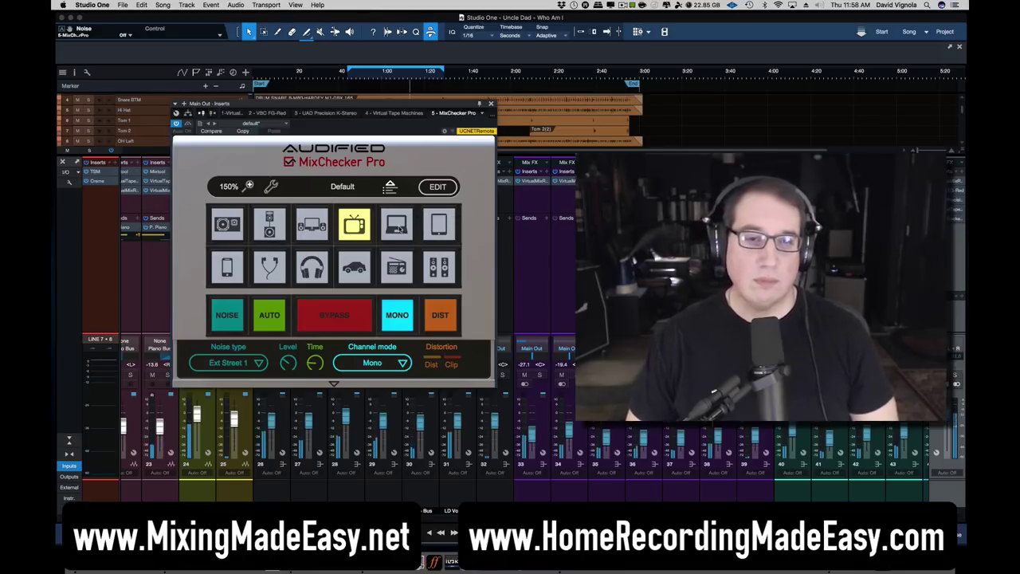
click(397, 227)
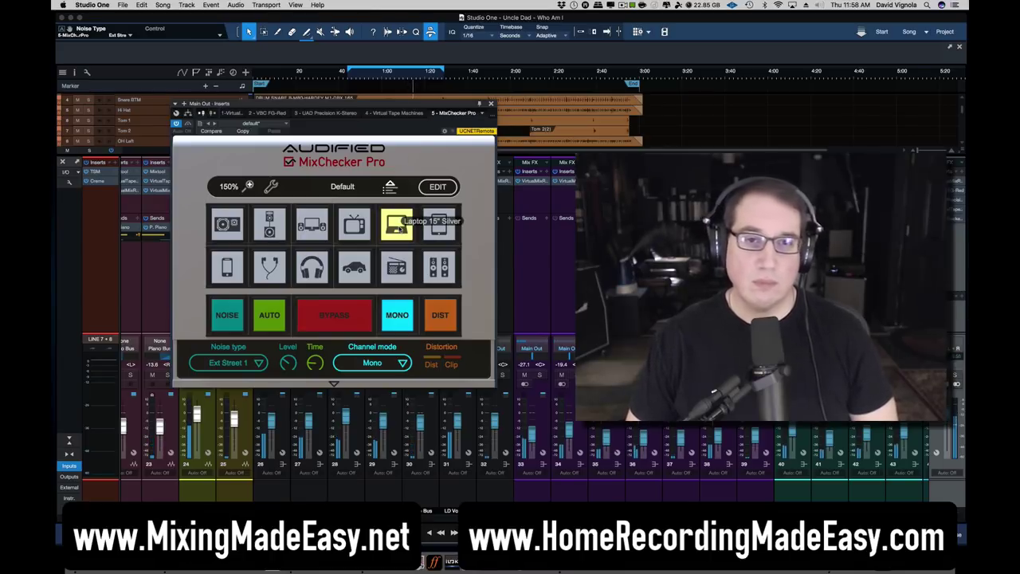
click(439, 228)
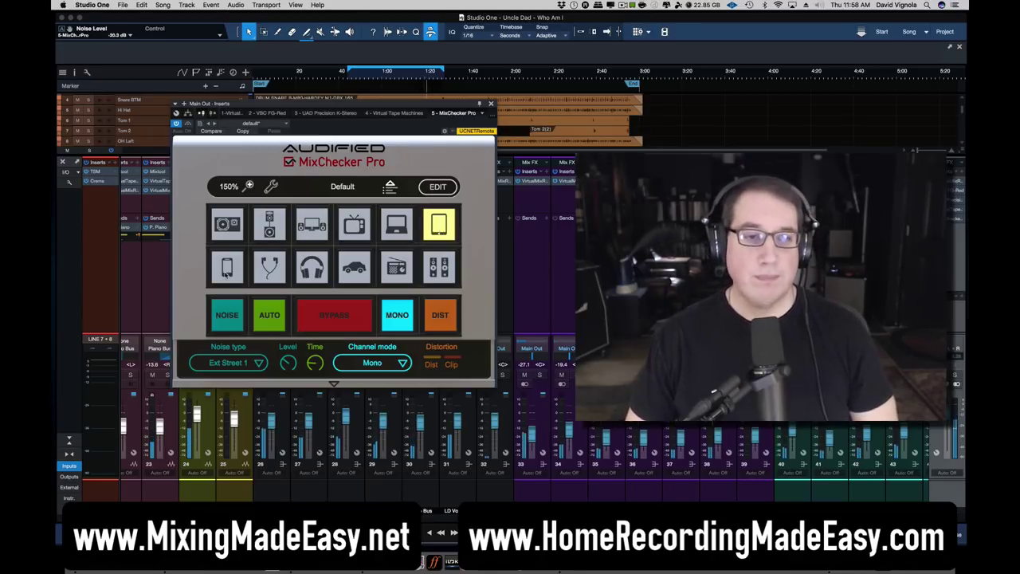
- Audition the phone, earplugs, headphones, car, radio and tower speaker devices in order, and switch the last one off
click(227, 270)
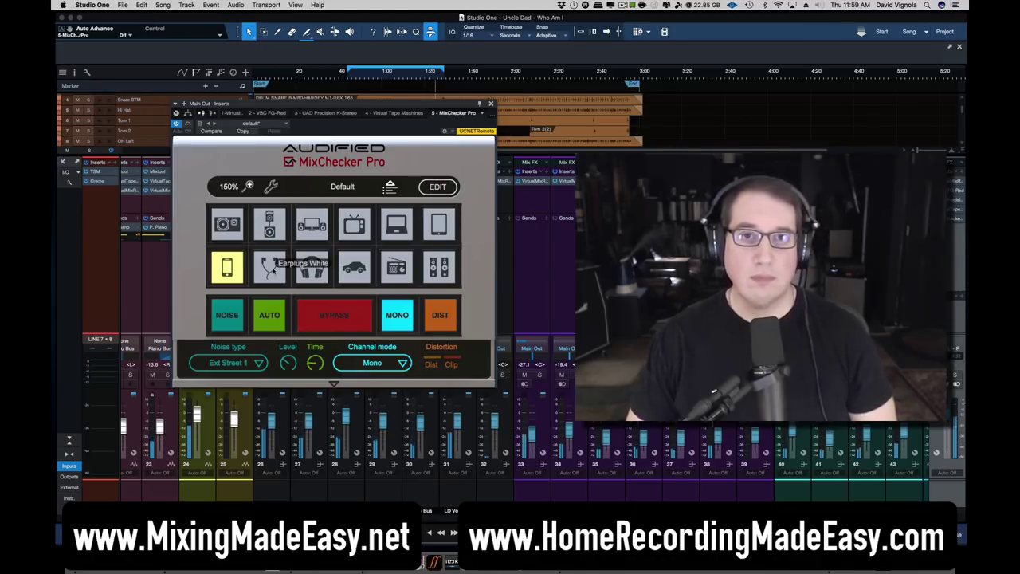
click(273, 261)
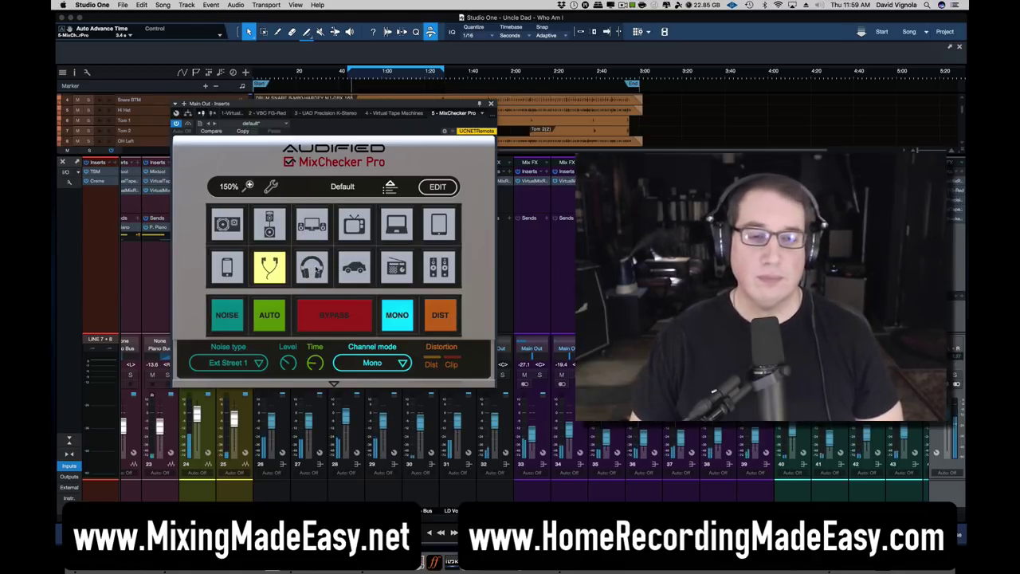
click(312, 268)
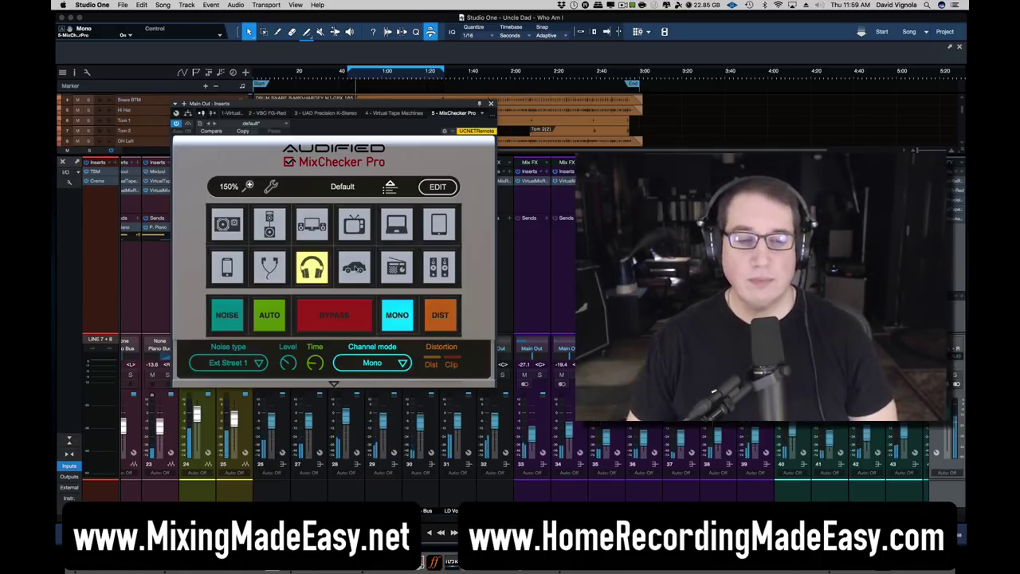
click(354, 269)
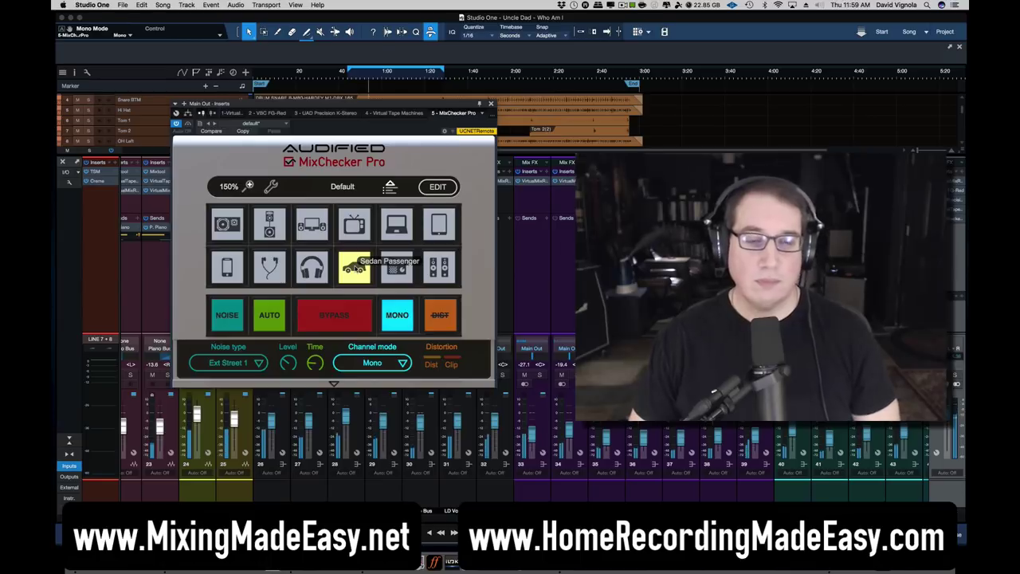
click(399, 272)
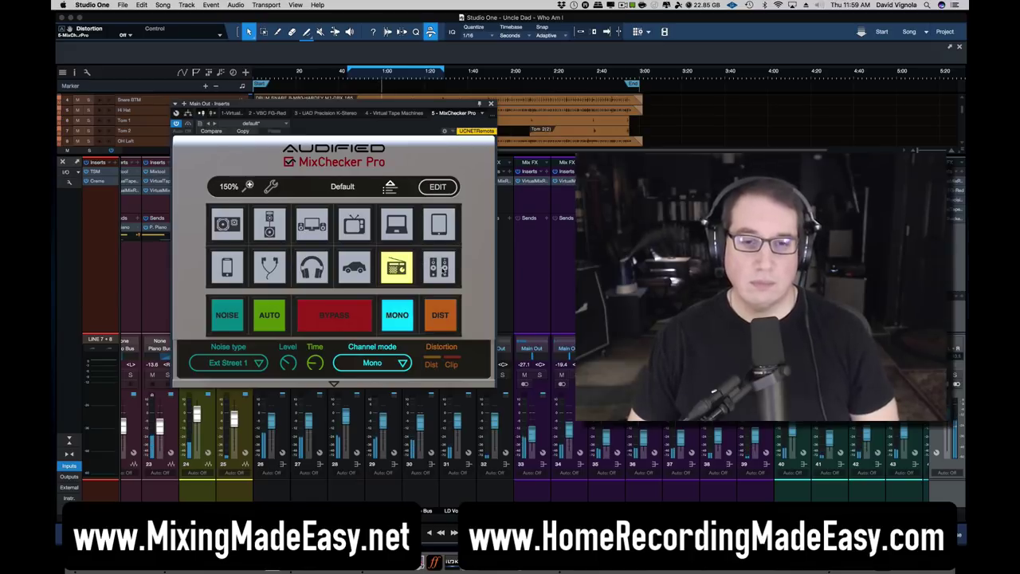
click(443, 269)
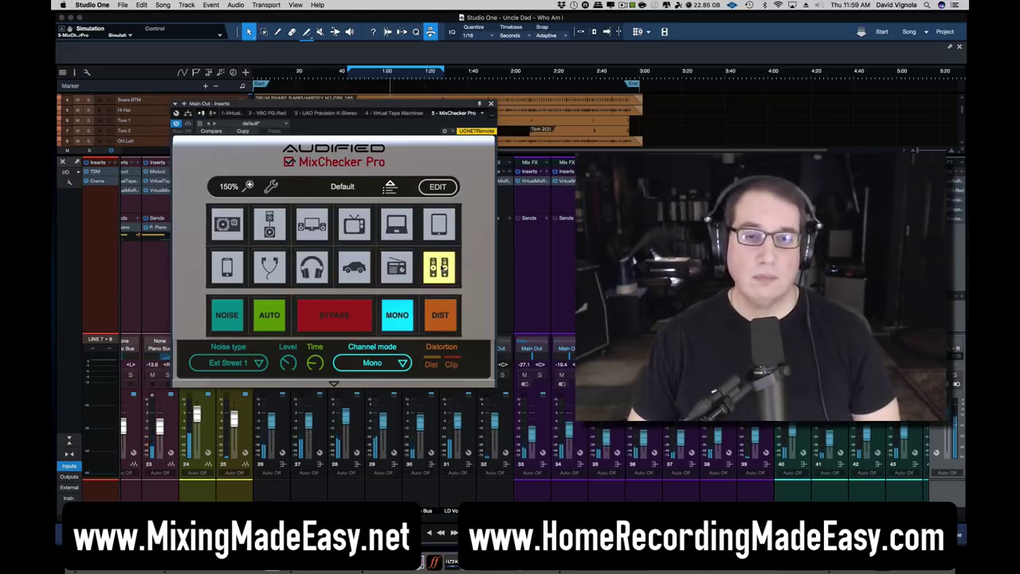
click(443, 270)
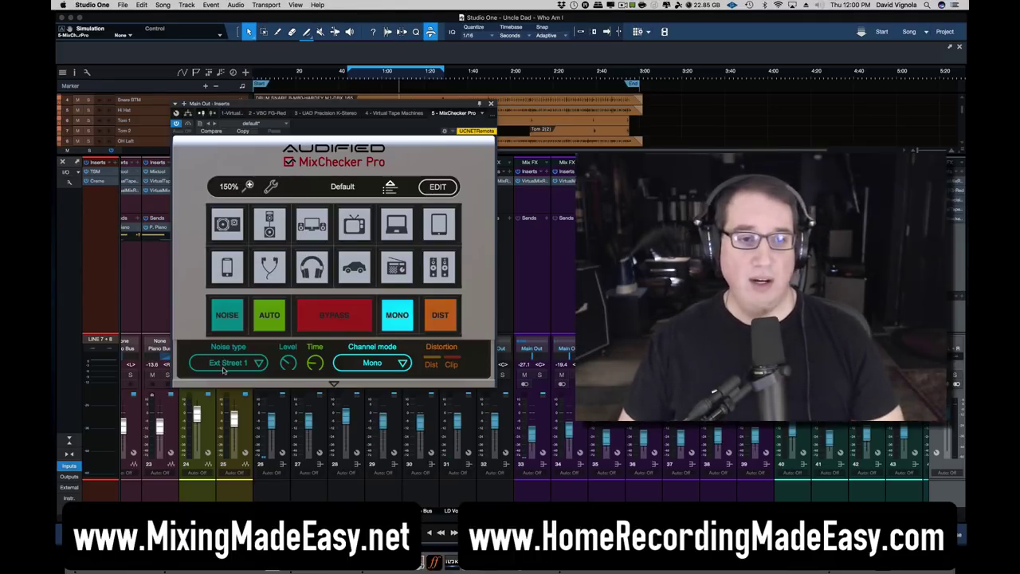
- Activate the earplugs device and add Ext Street 1 background noise at a level of -13.0 dB
click(270, 268)
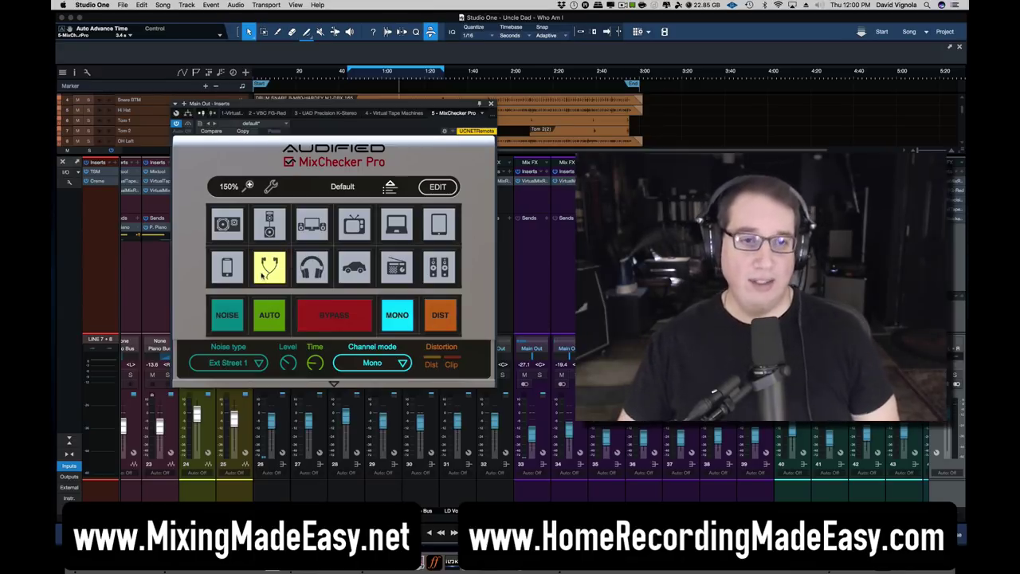
click(235, 364)
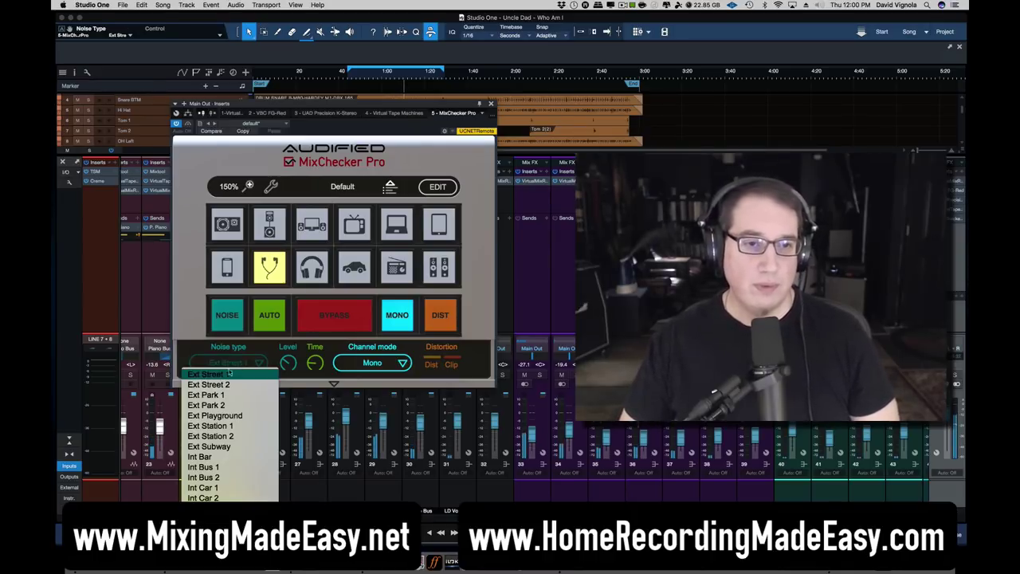
click(227, 374)
mouse_move(285, 363)
drag(283, 333, 282, 364)
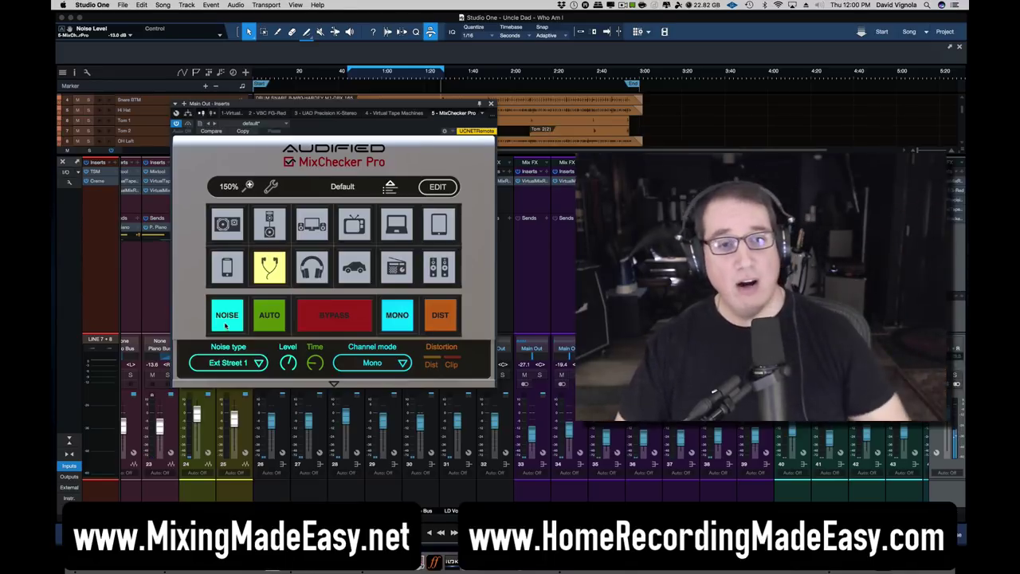
- Lower the background noise level to -16.0 dB while the earplugs device is active
mouse_move(285, 360)
drag(285, 360, 282, 365)
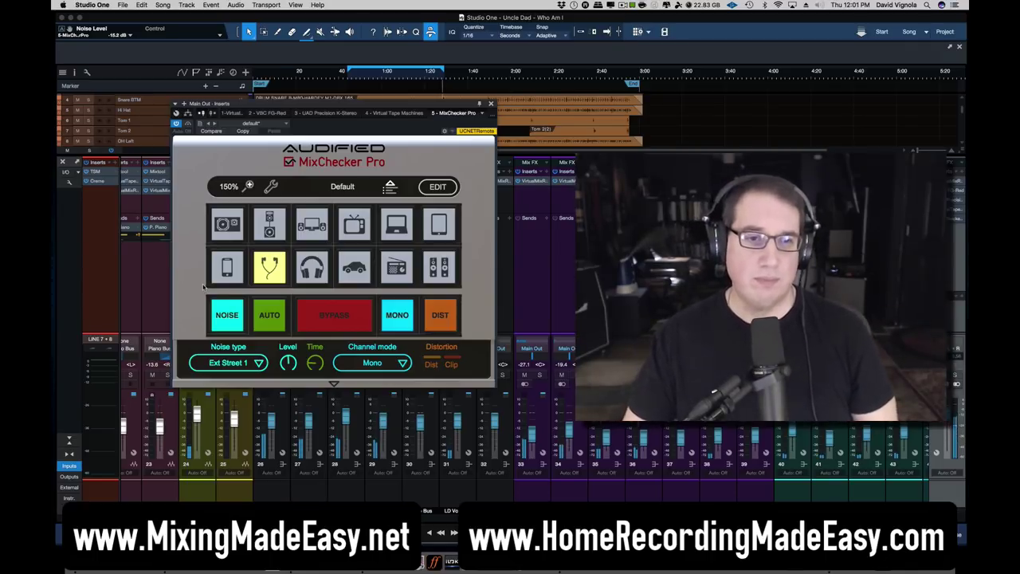
mouse_move(285, 361)
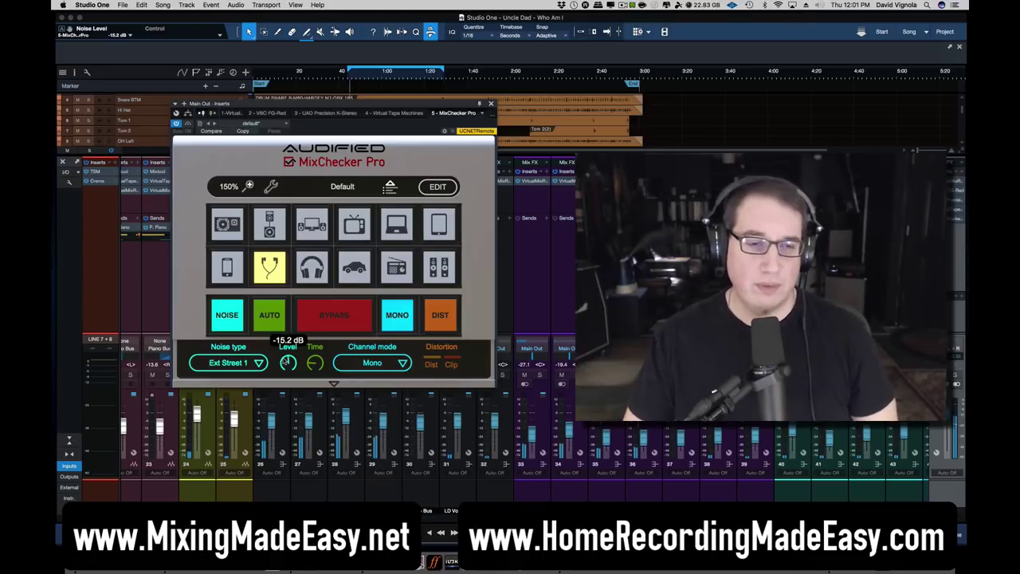
scroll(287, 363, down, 2)
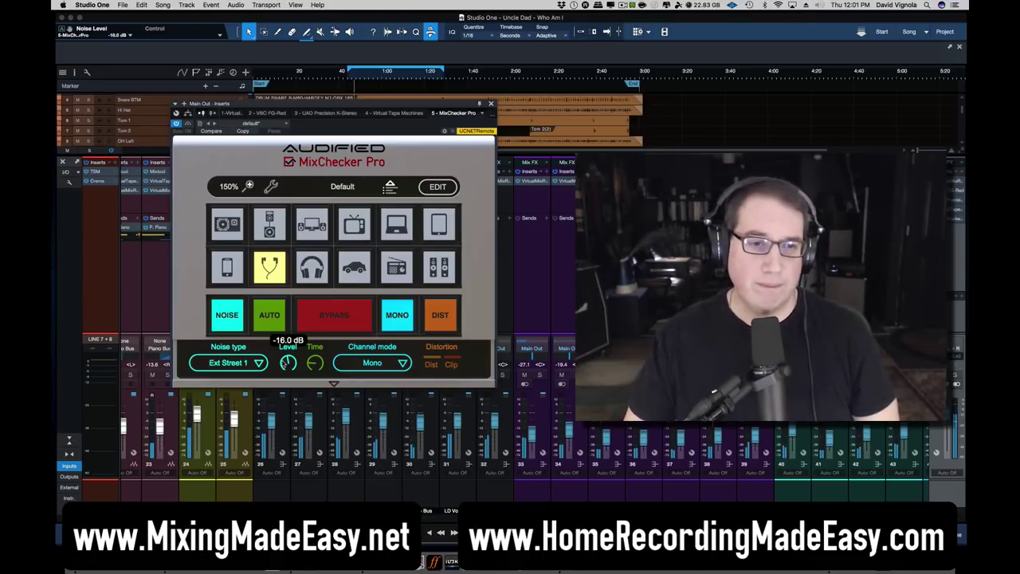
- Audition the Ext Playground noise on the earplugs device at a level of -15.7 dB, followed by Ext Station 2
scroll(287, 362, down, 3)
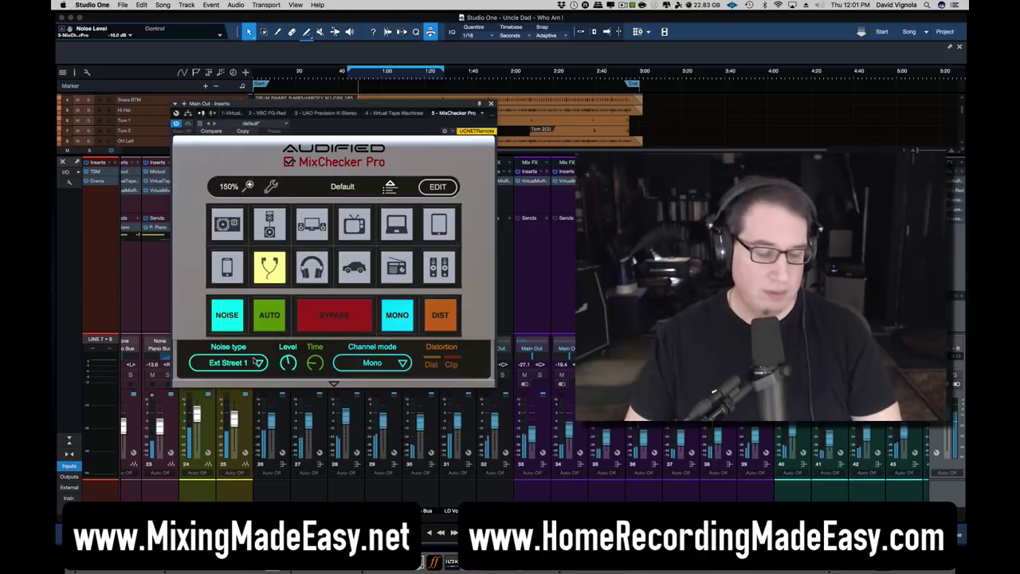
click(259, 364)
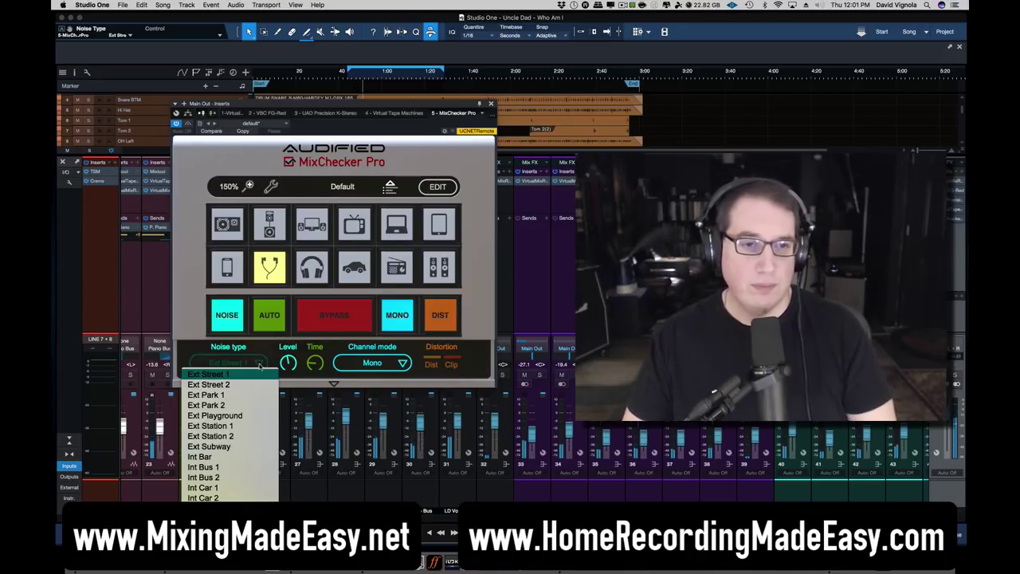
click(239, 415)
scroll(286, 362, down, 2)
scroll(287, 362, up, 3)
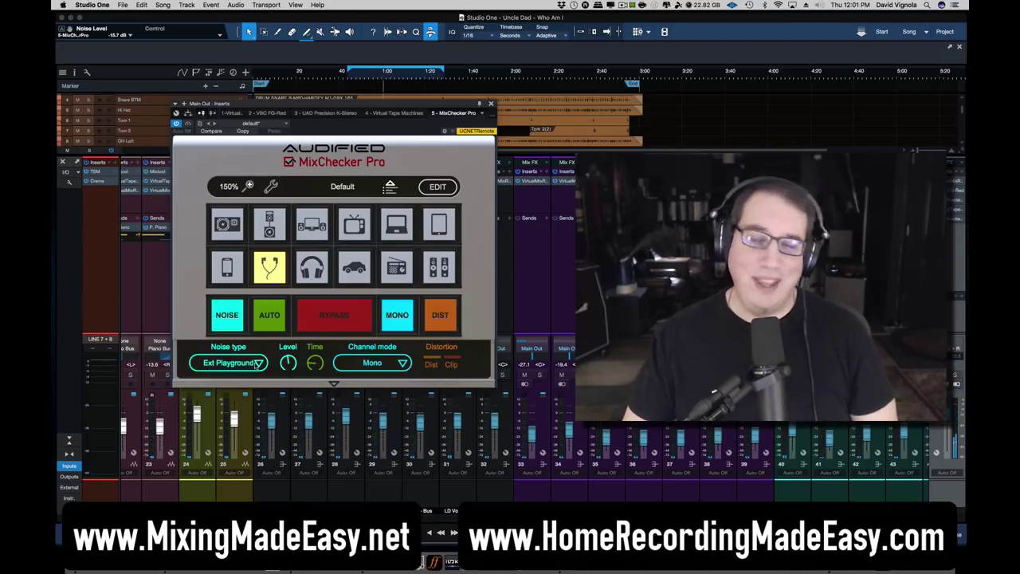
click(256, 363)
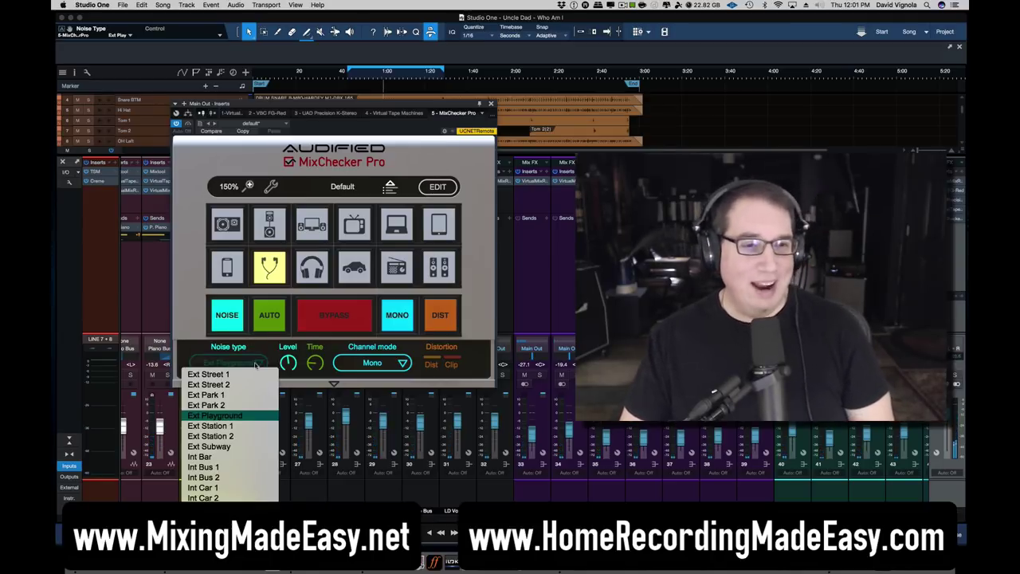
click(239, 436)
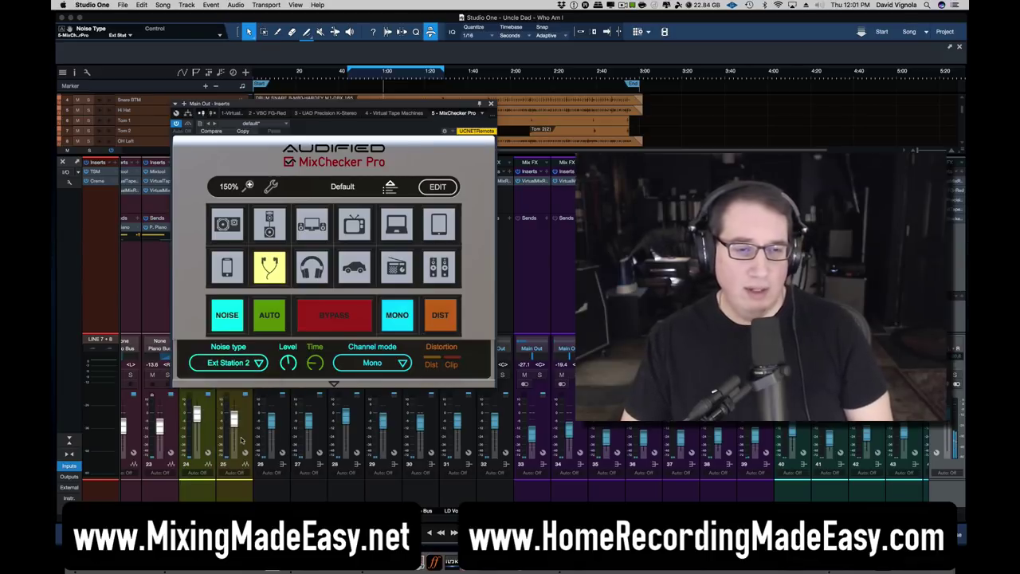
- Audition the car device with Int Car 1 background noise at a slightly lower noise level, and switch the noise off
click(259, 363)
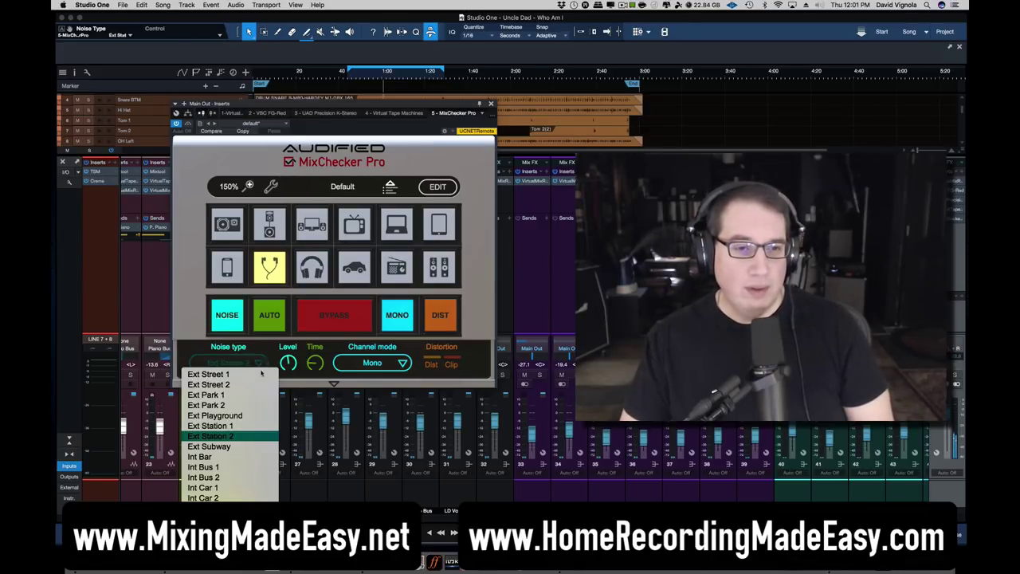
click(227, 487)
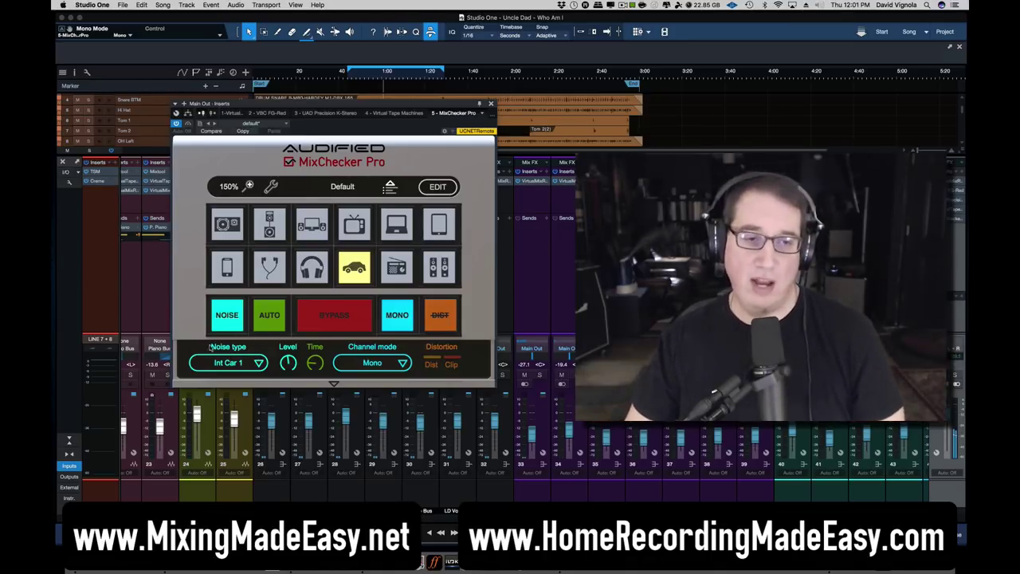
mouse_move(287, 363)
scroll(287, 364, down, 1)
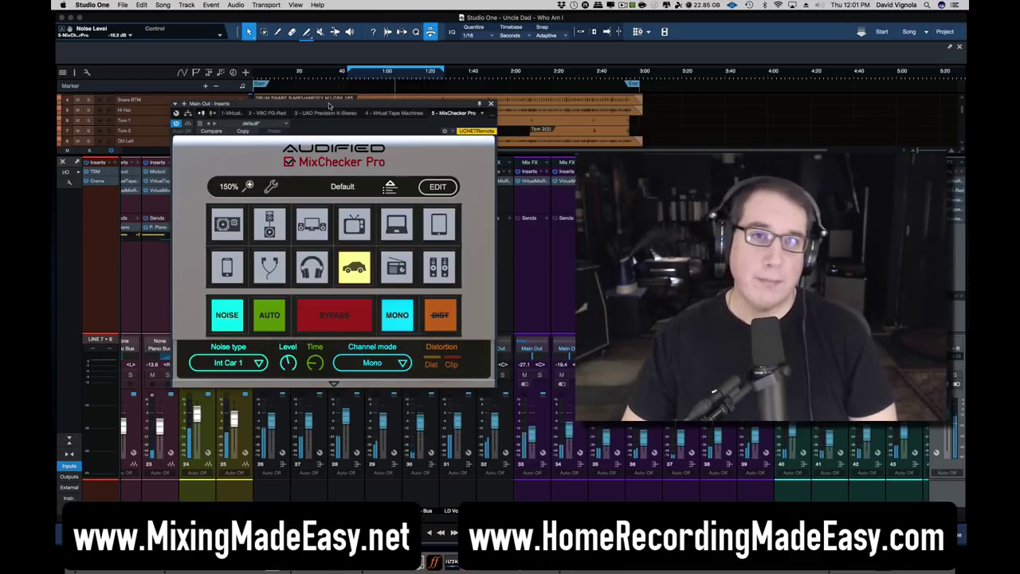
drag(329, 104, 328, 107)
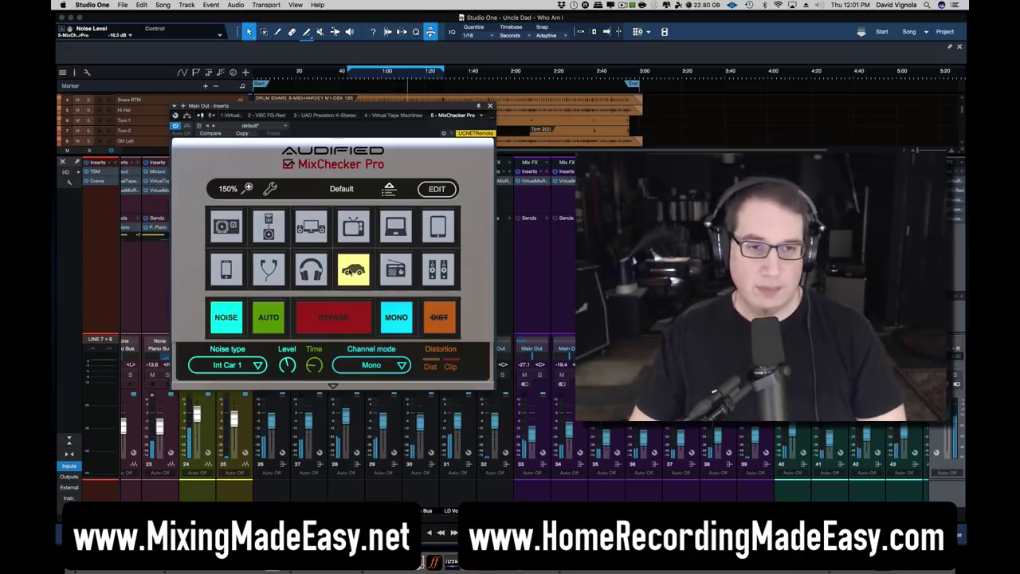
click(232, 322)
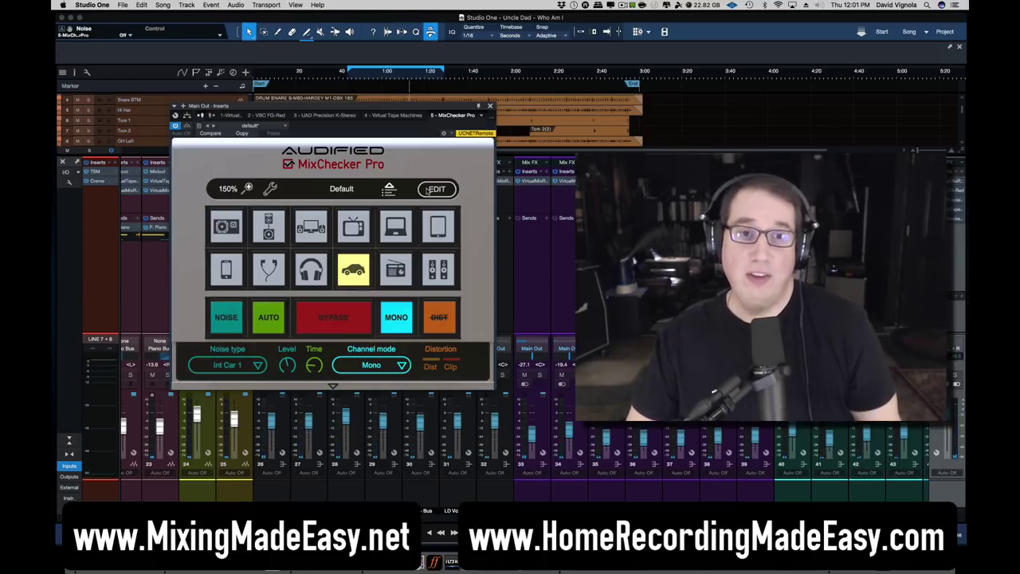
- Examine the Car simulations that can be assigned to the car device in edit mode, and leave without saving
click(430, 189)
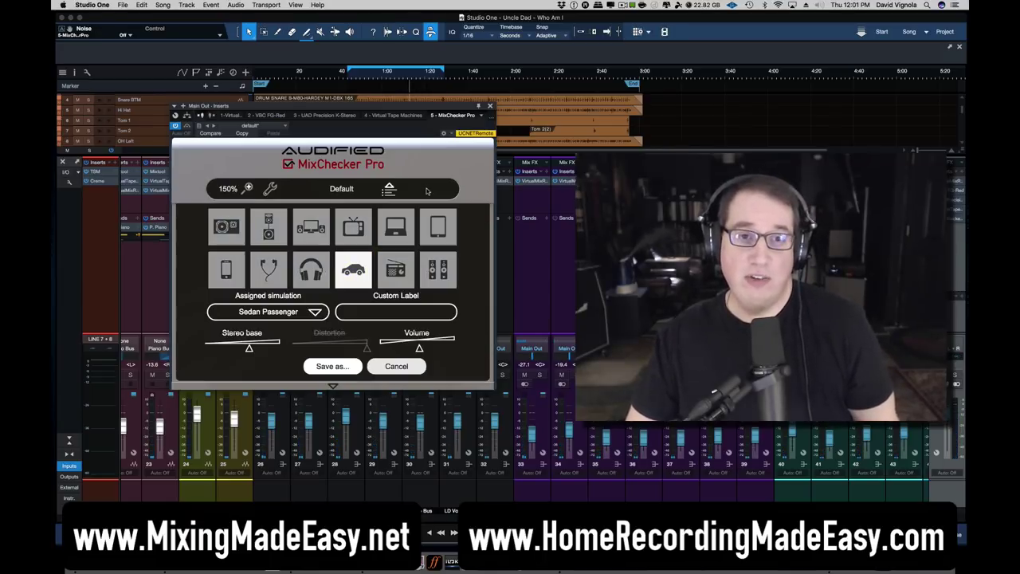
click(314, 313)
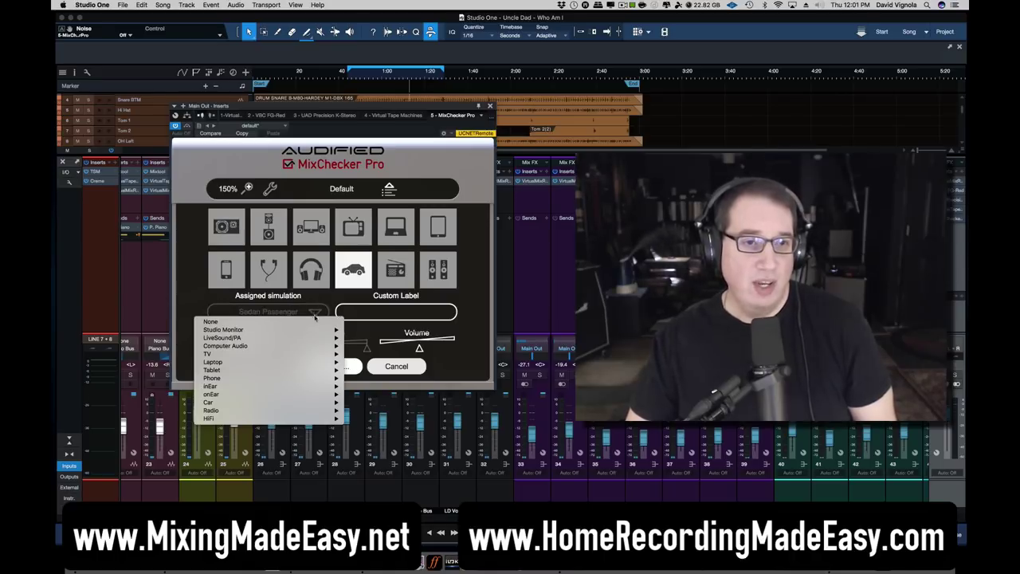
mouse_move(308, 403)
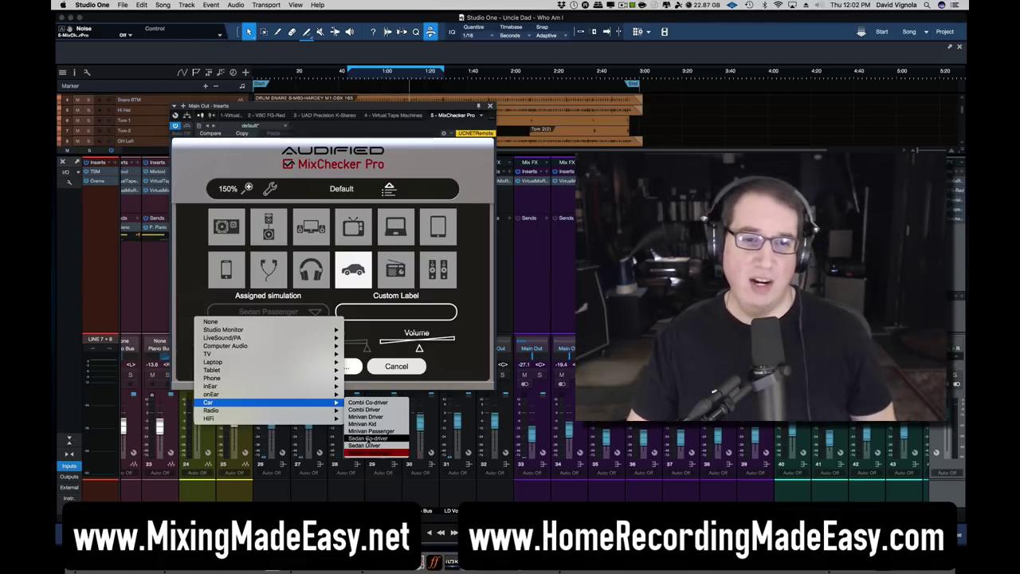
mouse_move(322, 371)
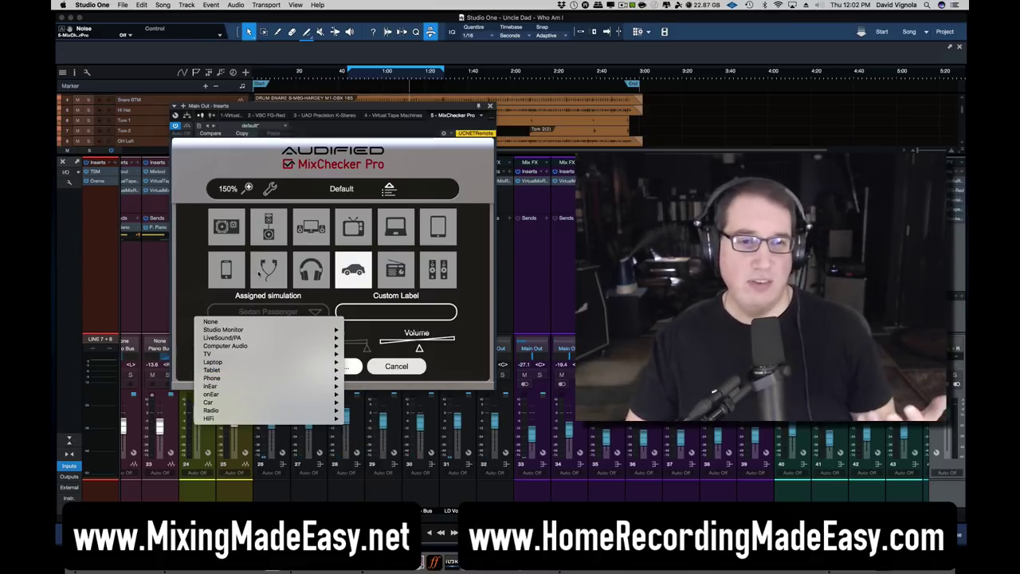
click(201, 269)
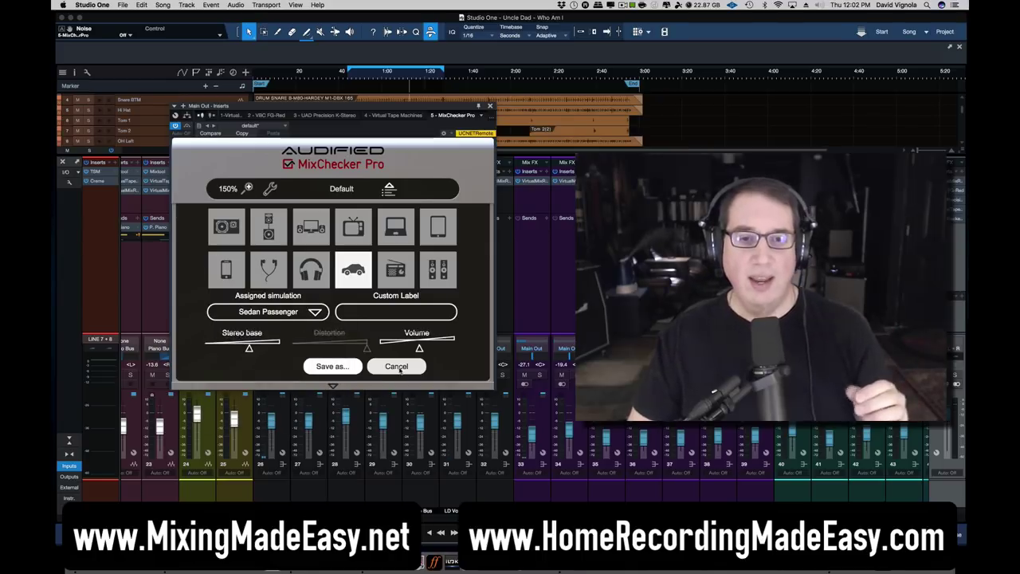
click(396, 367)
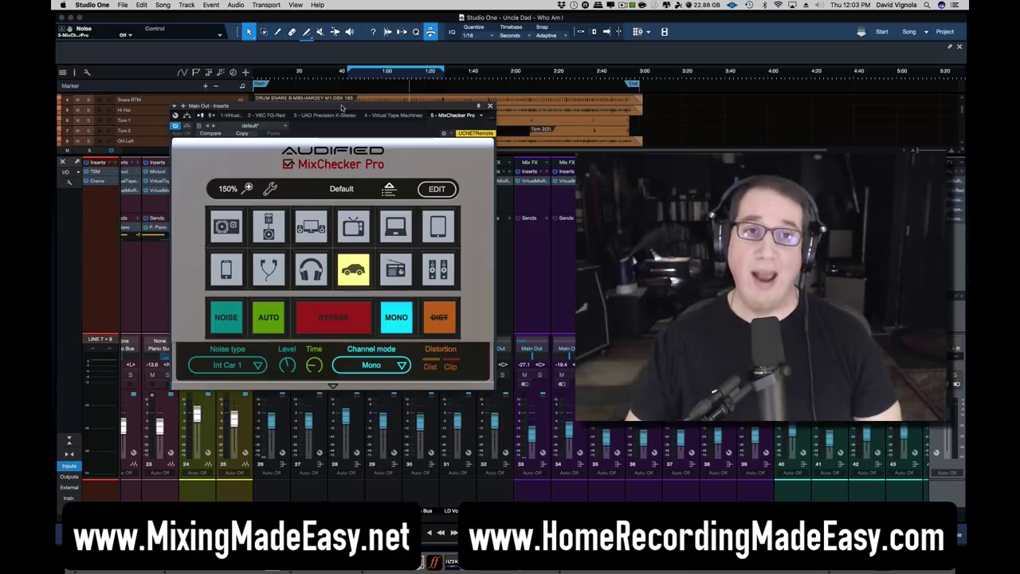
drag(343, 106, 348, 98)
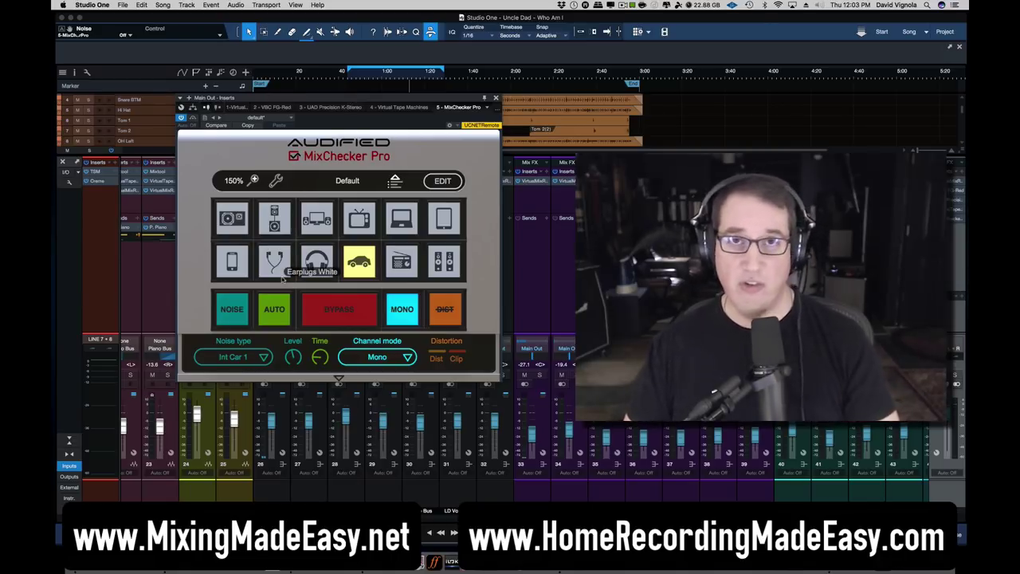
drag(289, 99, 291, 100)
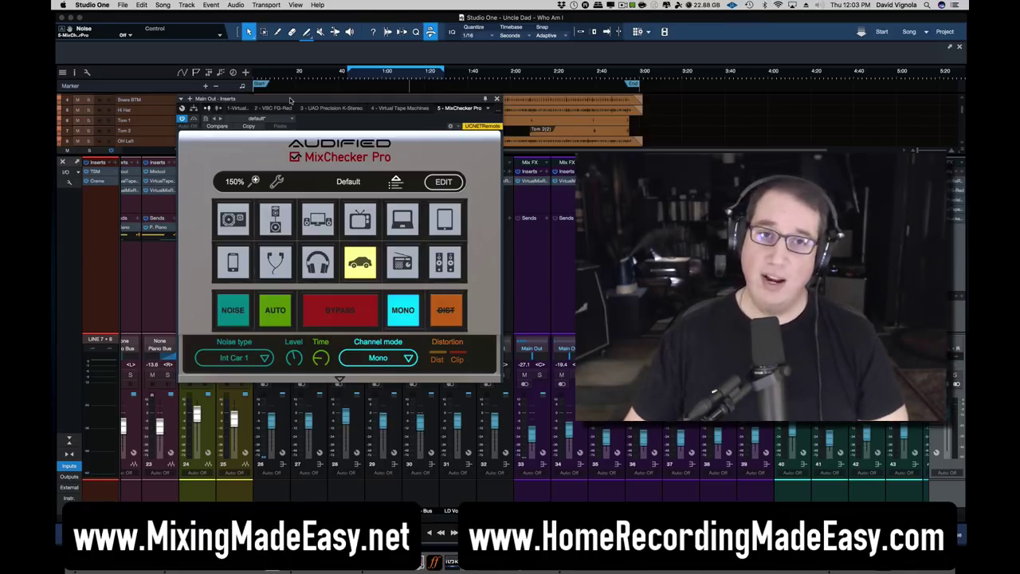
drag(387, 102, 385, 105)
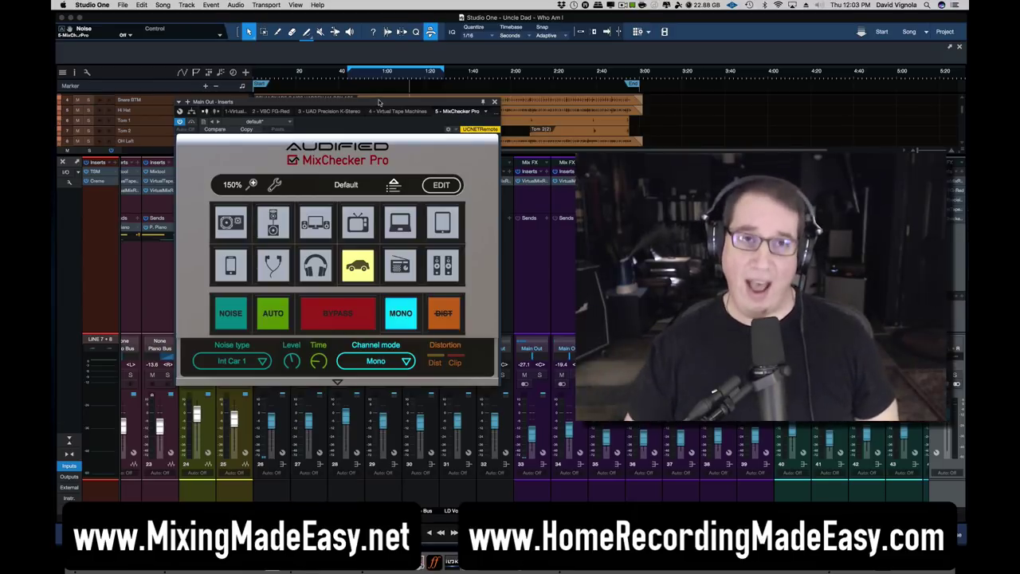
drag(360, 106, 353, 96)
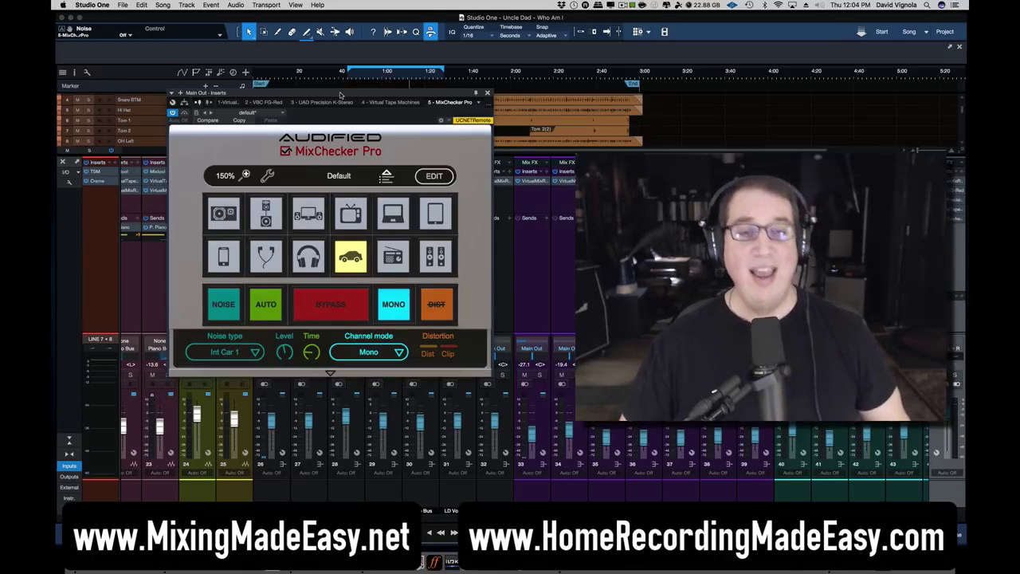
drag(340, 95, 337, 93)
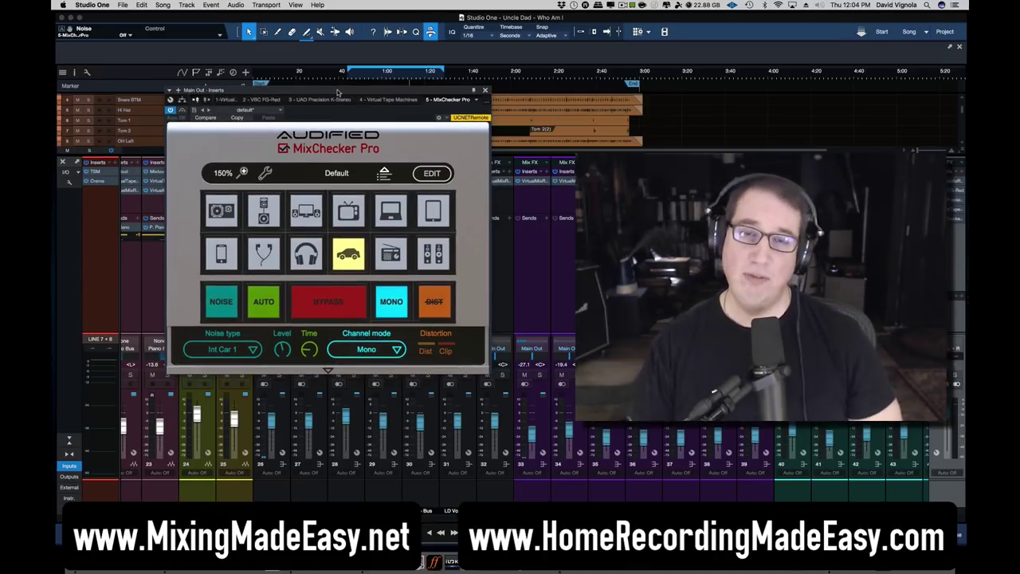